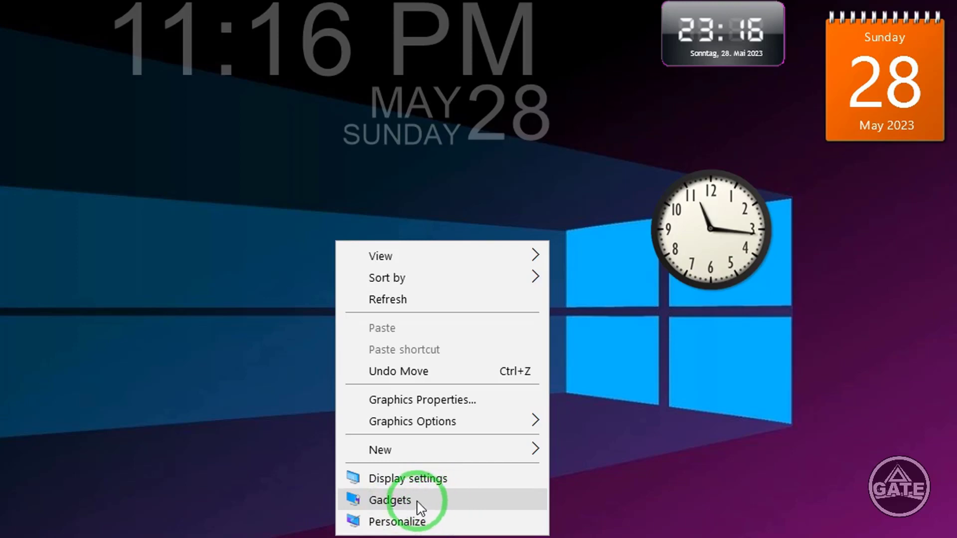
View the computer's basic system information to check the Windows edition, and close it again.
click(160, 271)
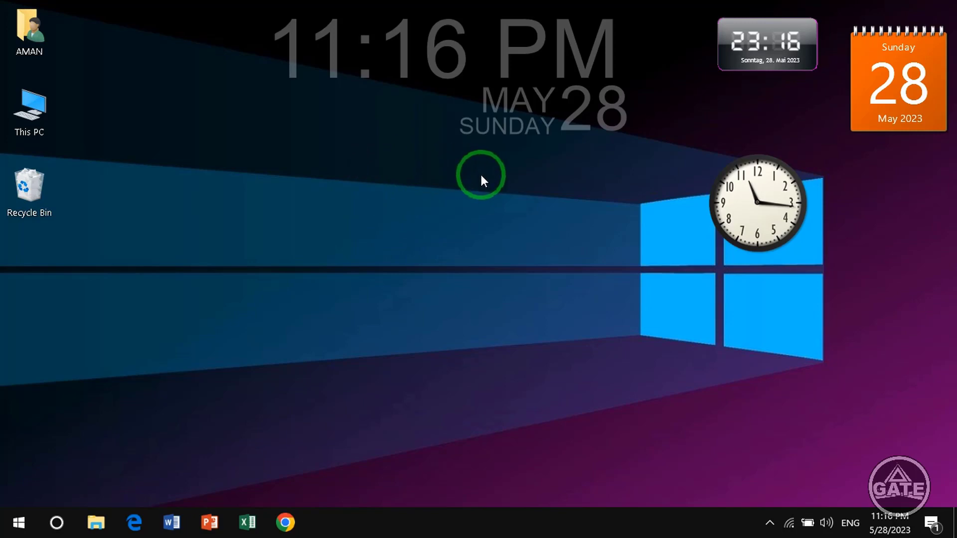
key(super+Pause)
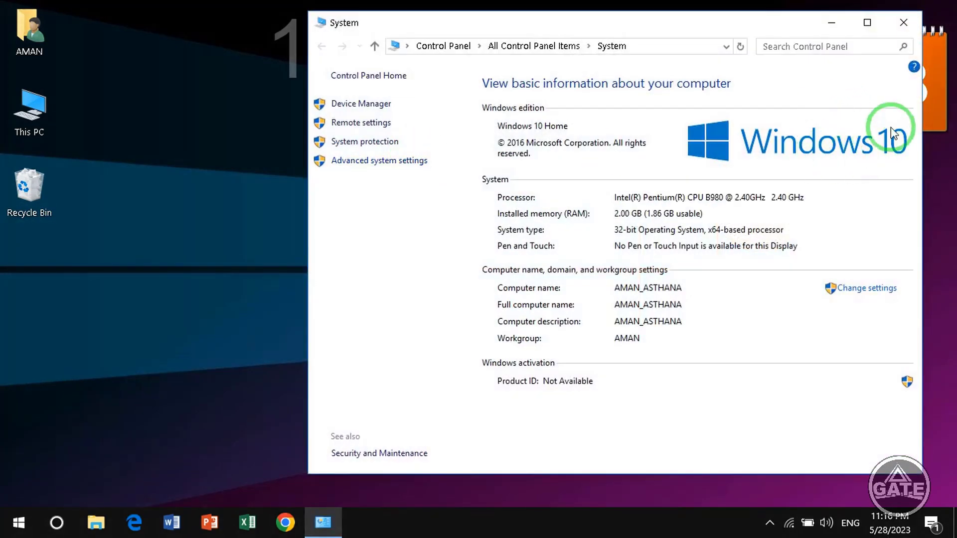
click(903, 23)
Open the gadget gallery and place the Picture Puzzle gadget from its third page on the desktop below the clock.
right_click(425, 190)
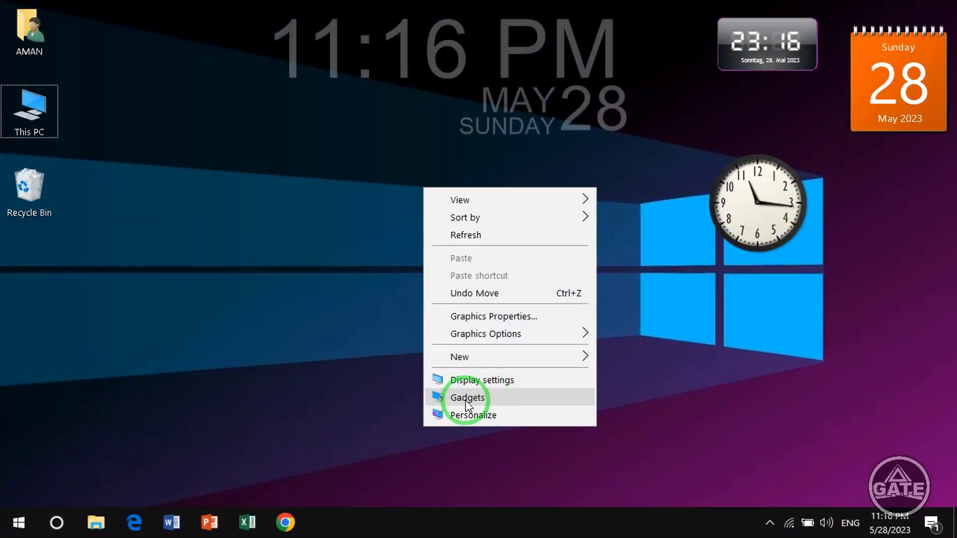
click(467, 399)
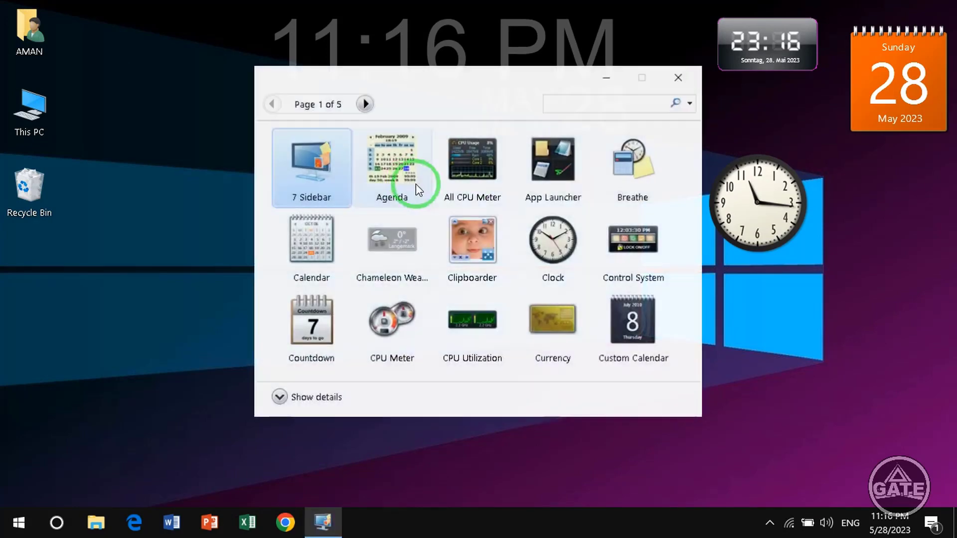
drag(477, 75, 405, 98)
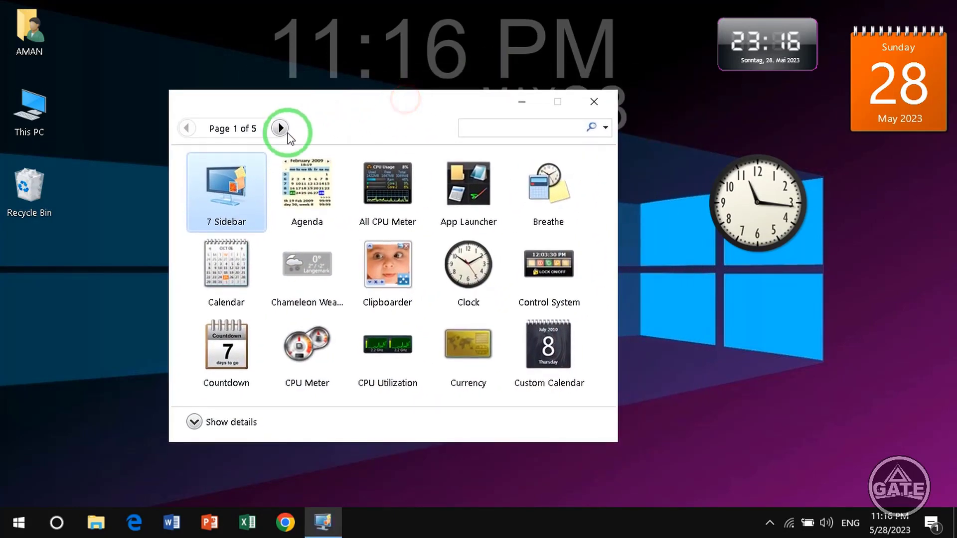
click(280, 128)
click(279, 128)
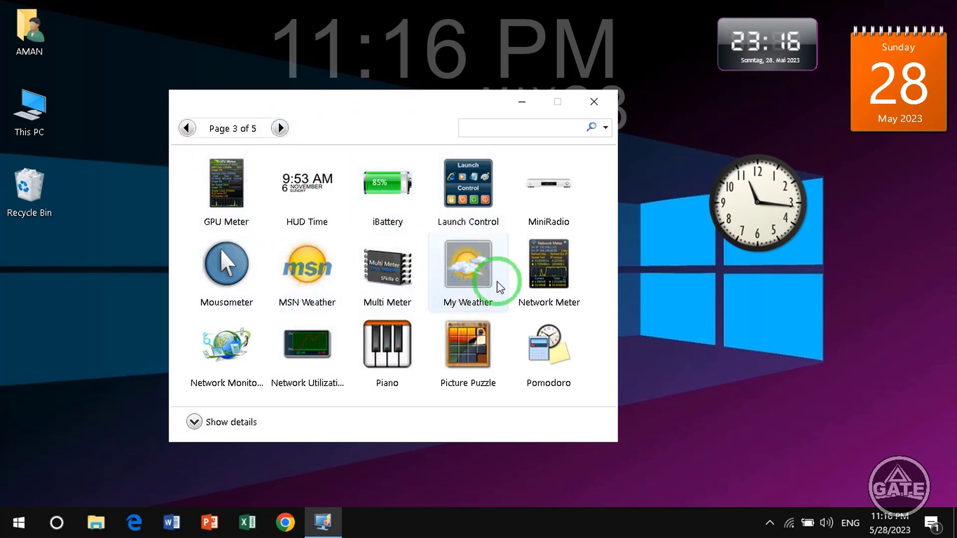
click(615, 378)
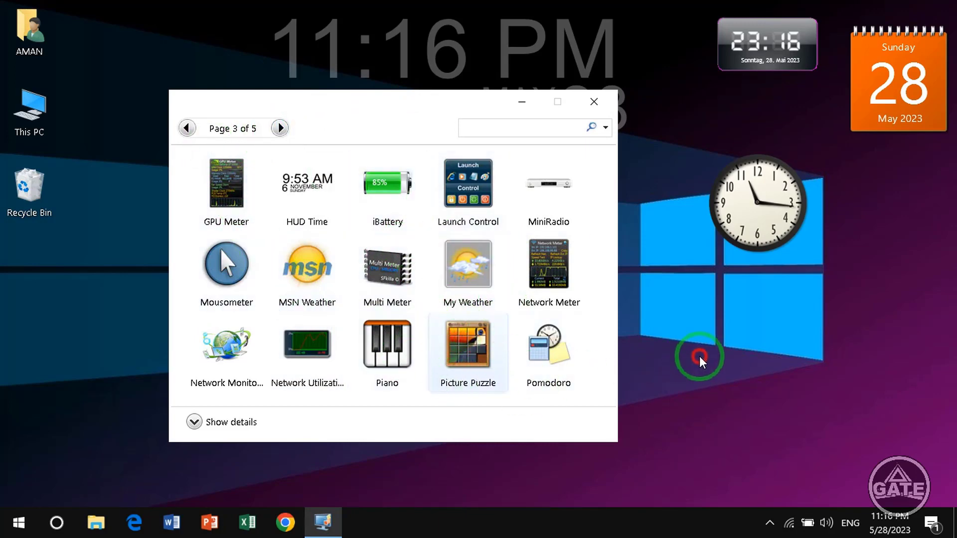
mouse_move(468, 331)
mouse_down()
mouse_move(470, 344)
mouse_move(681, 381)
mouse_move(704, 382)
mouse_move(739, 335)
mouse_move(750, 367)
mouse_up()
Slide two tiles in the lower-left corner of the Picture Puzzle gadget and close the gadget gallery.
mouse_move(701, 389)
click(697, 383)
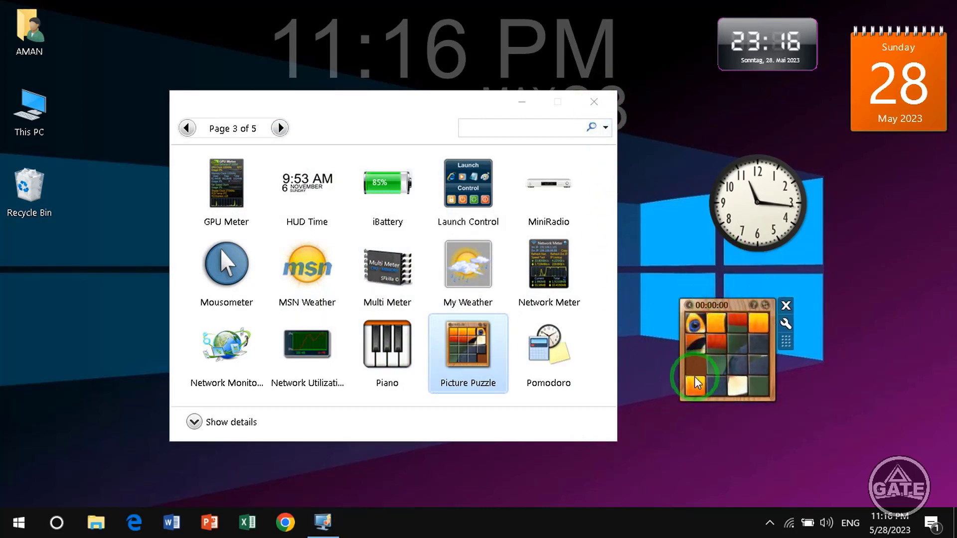
click(718, 390)
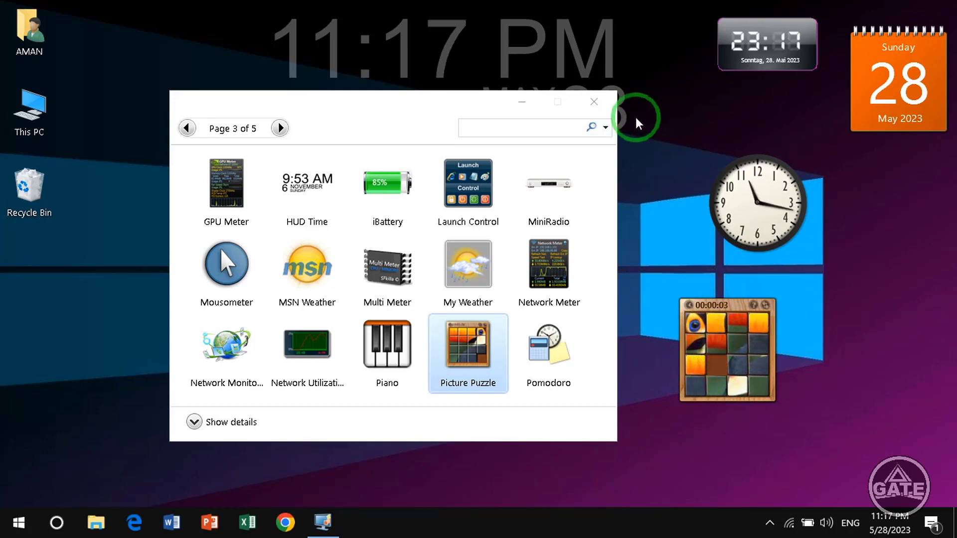
click(598, 102)
click(371, 165)
right_click(371, 166)
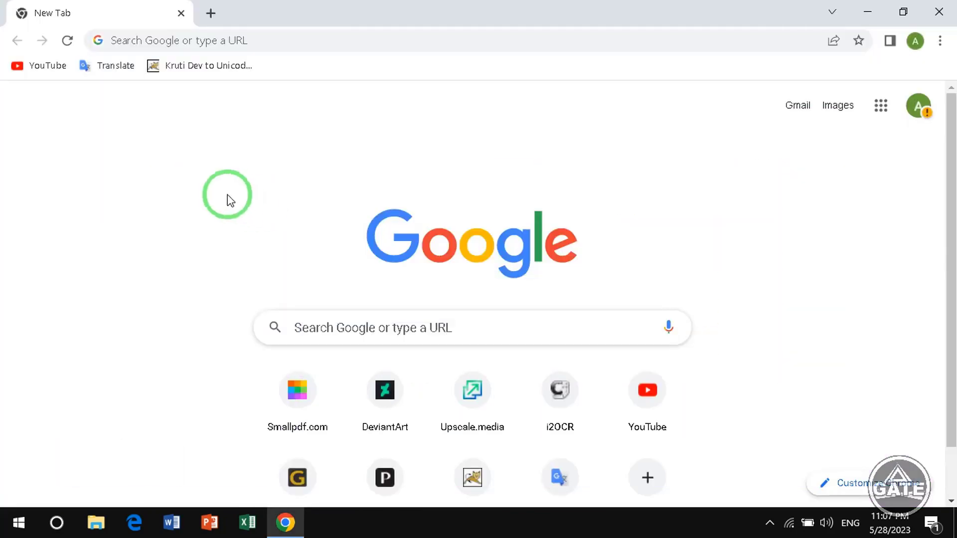
In Chrome, search Google for "windows gadgets" and open the 8GadgetPack website from the results.
click(158, 39)
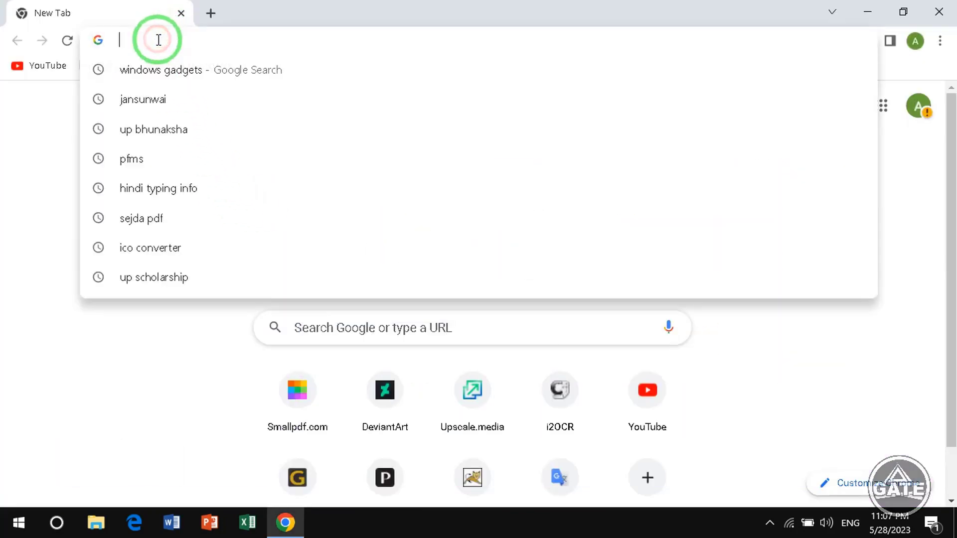
text(windows gadgets)
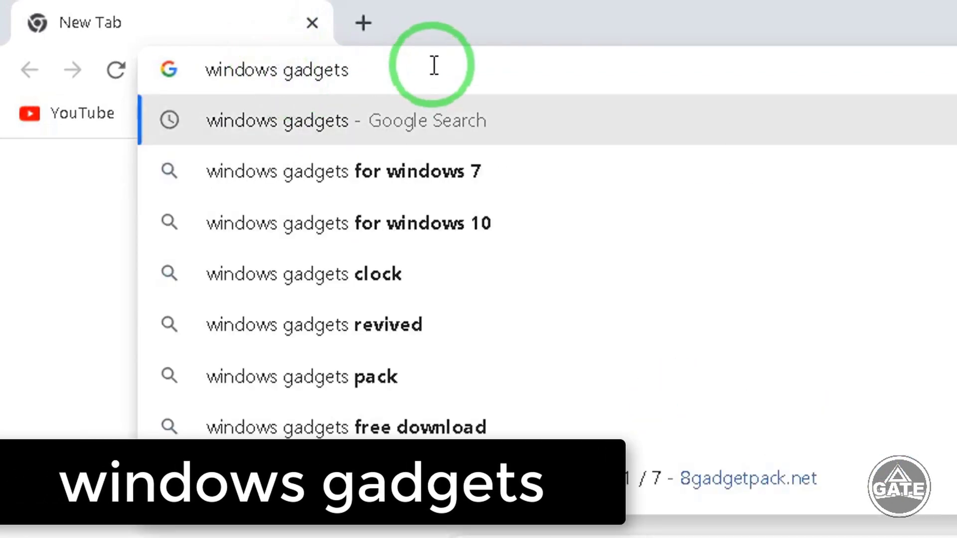
key(Return)
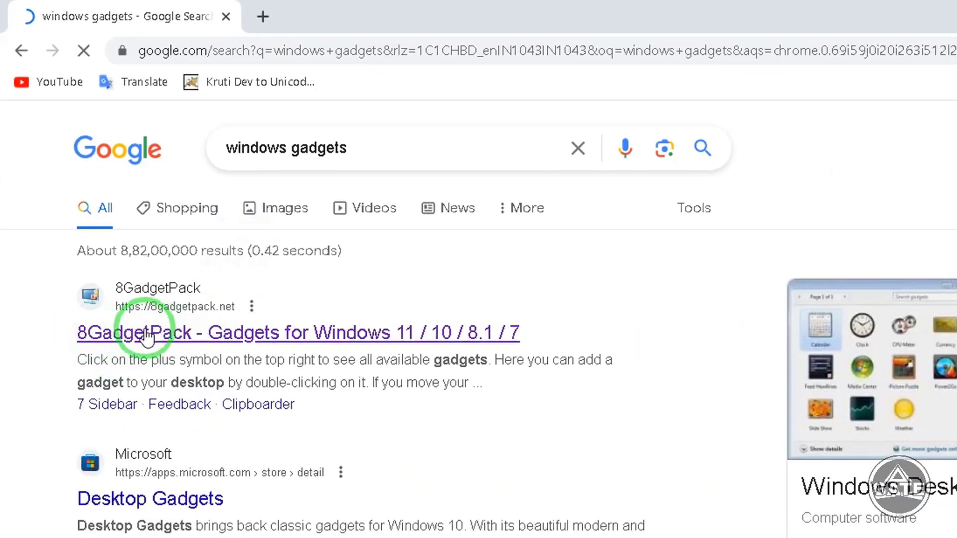
click(240, 339)
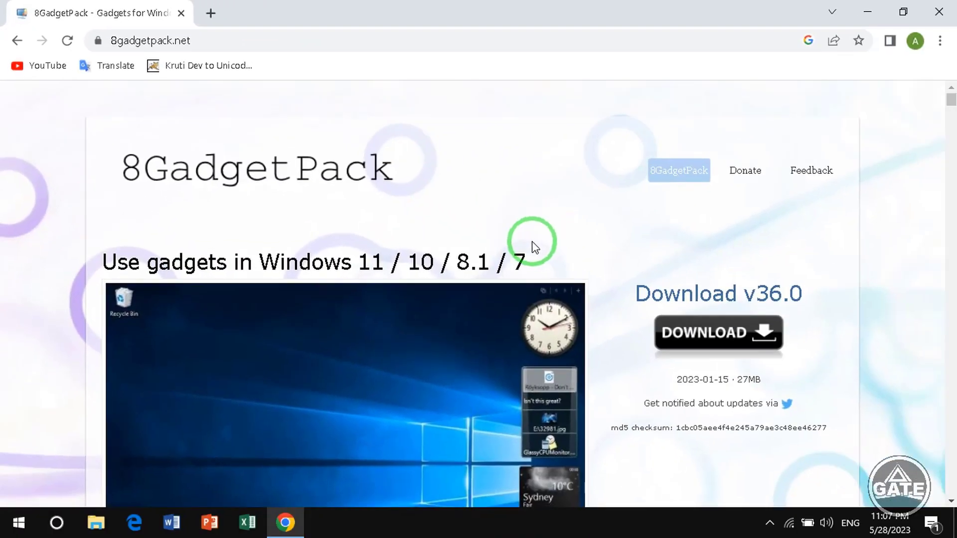
Look over the 8GadgetPack page, start downloading the v36.0 installer and show the full downloads list.
scroll(531, 241, down, 2)
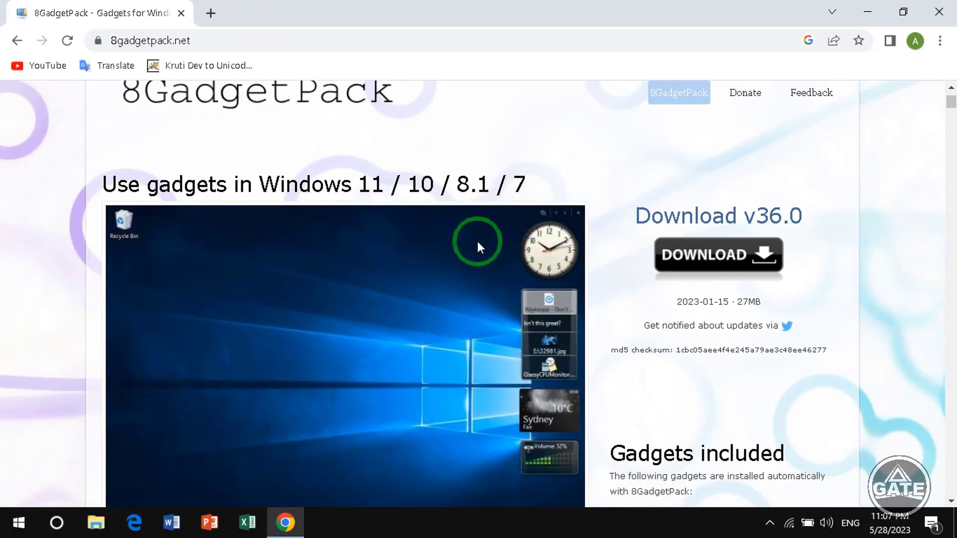
scroll(477, 239, down, 7)
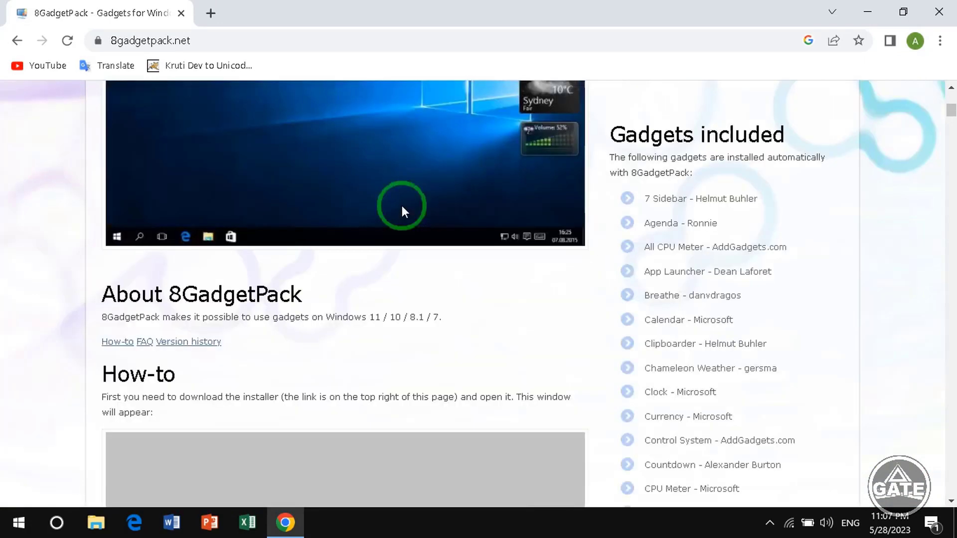
scroll(402, 206, down, 9)
scroll(401, 205, up, 12)
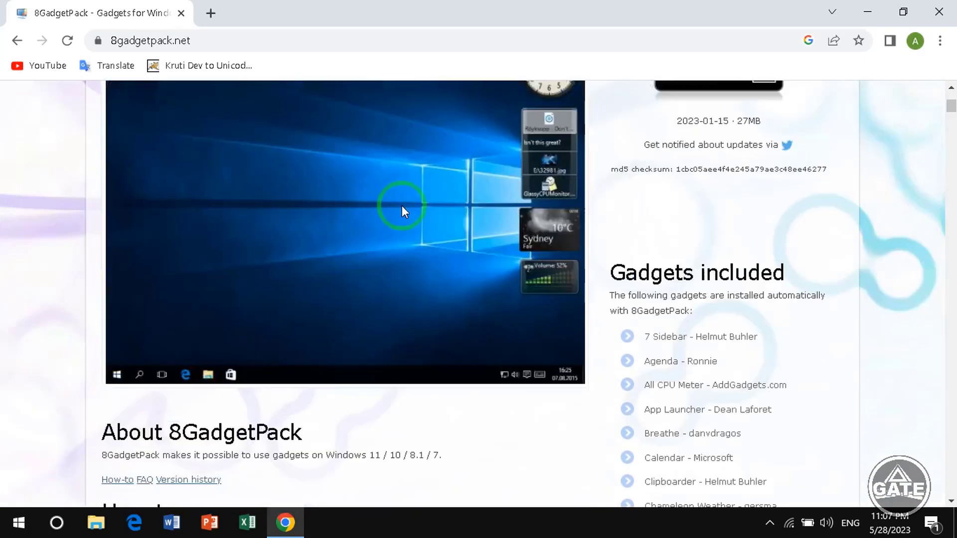
scroll(402, 205, up, 5)
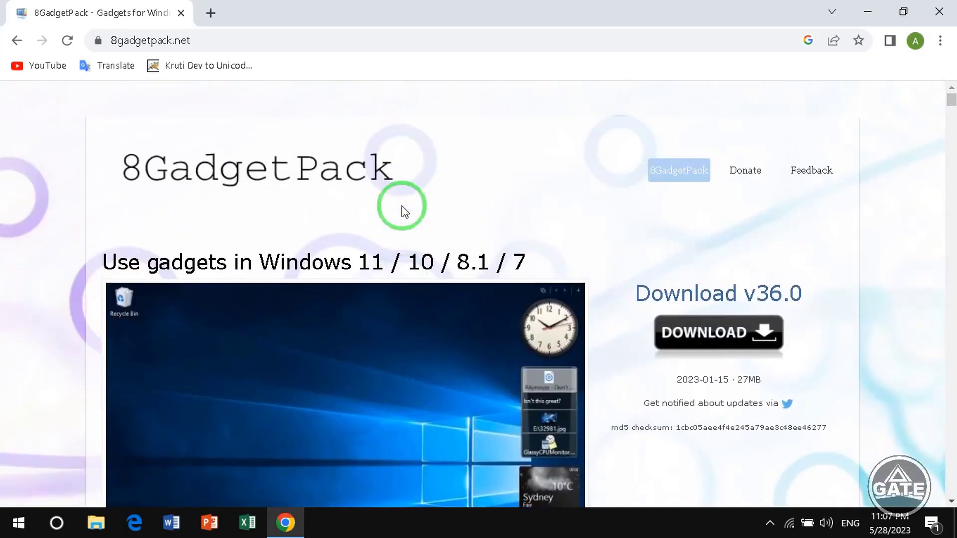
click(708, 333)
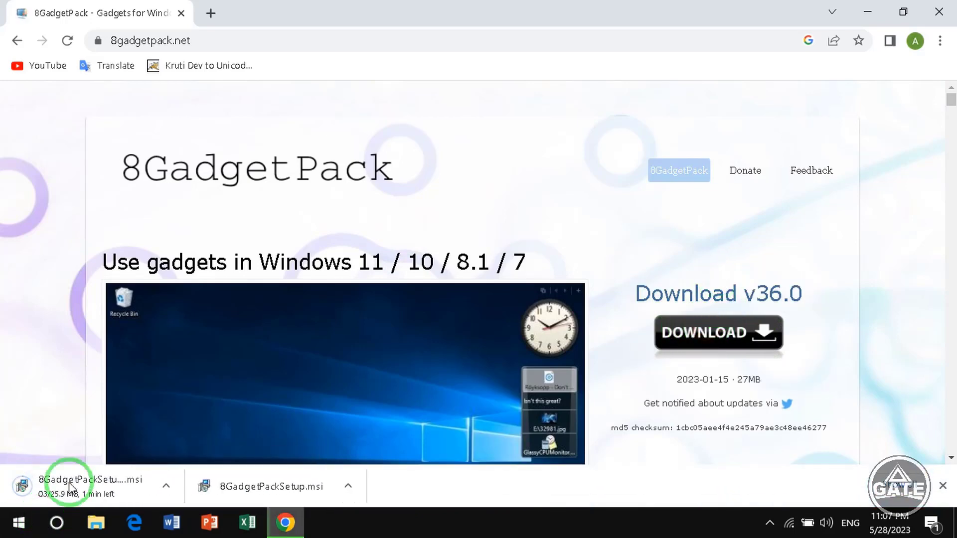
click(897, 486)
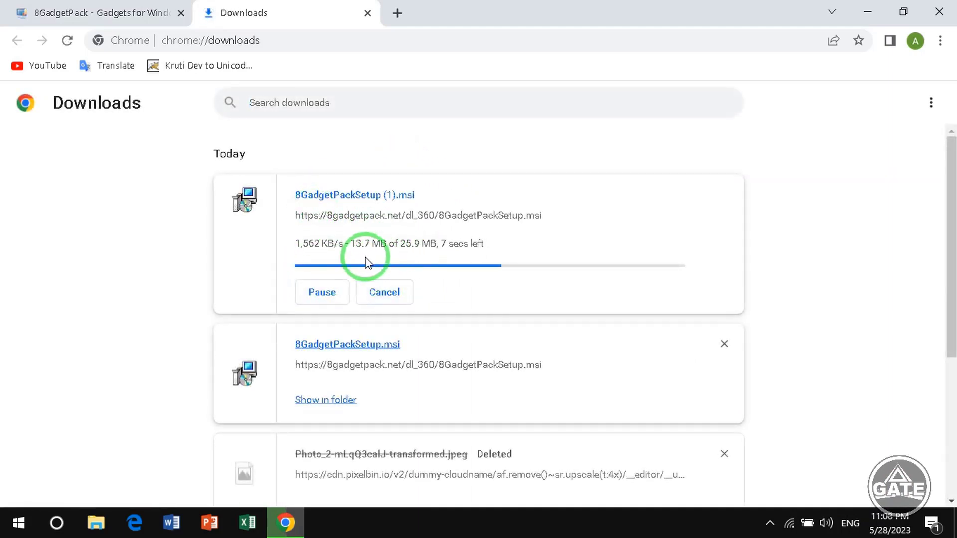
Cancel the duplicate installer download and install 8GadgetPack from 8GadgetPackSetup.msi, keeping the option to show gadgets when setup exits.
click(360, 293)
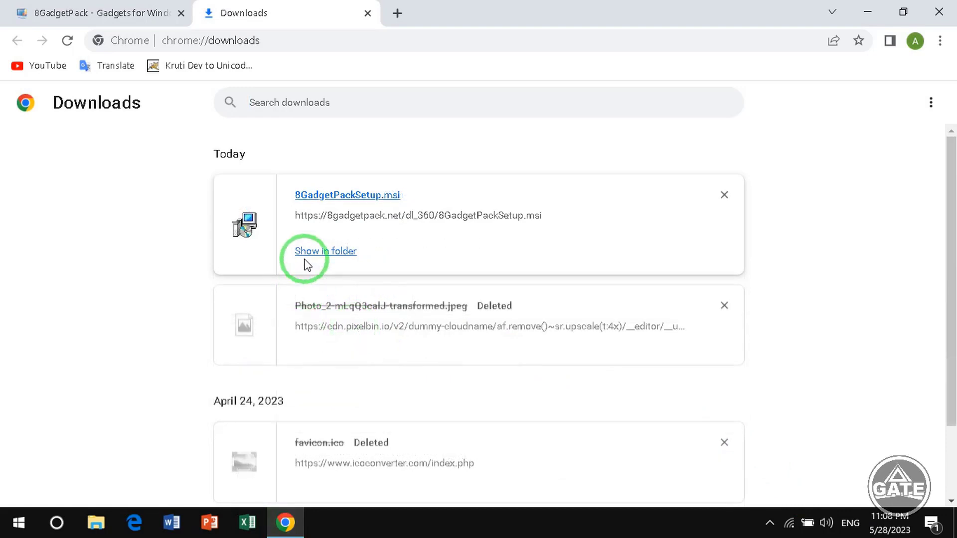
click(317, 193)
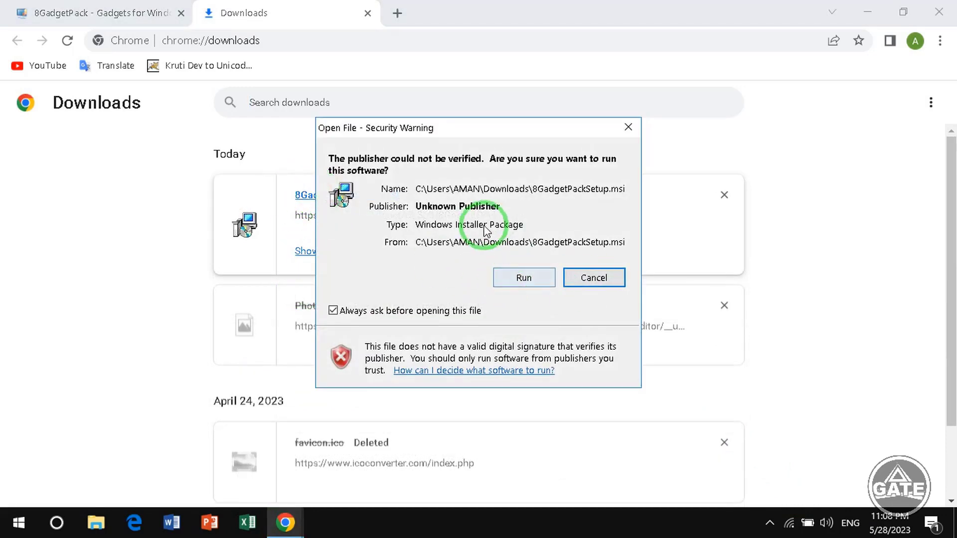
click(518, 279)
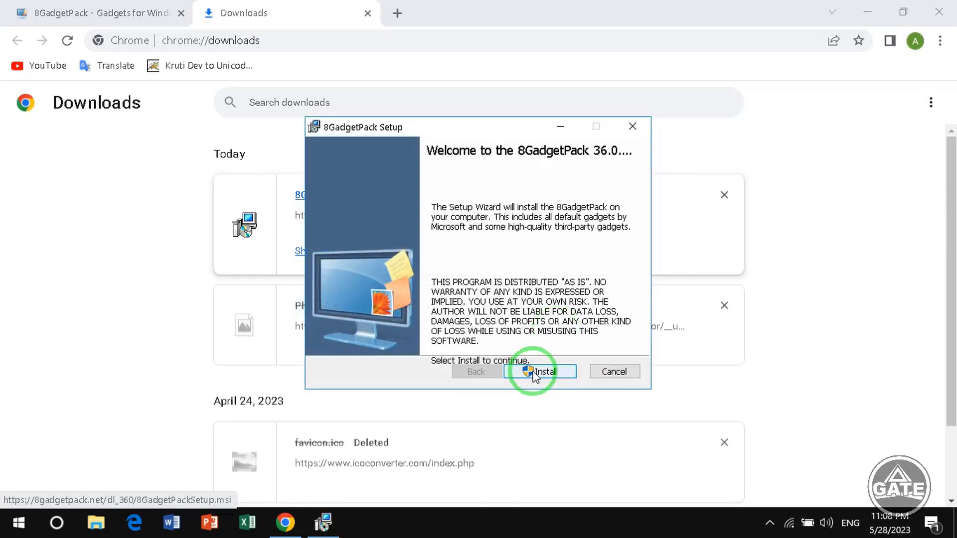
click(533, 372)
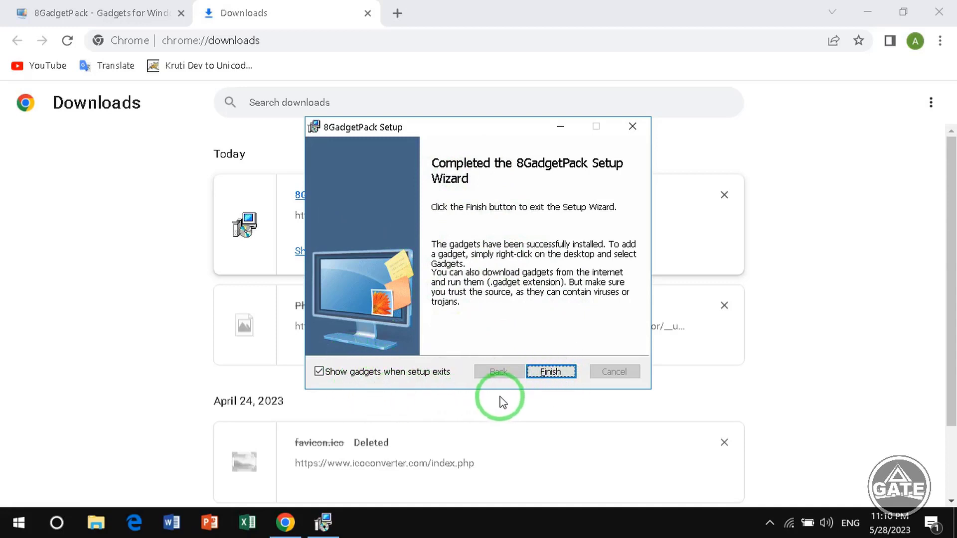
click(547, 373)
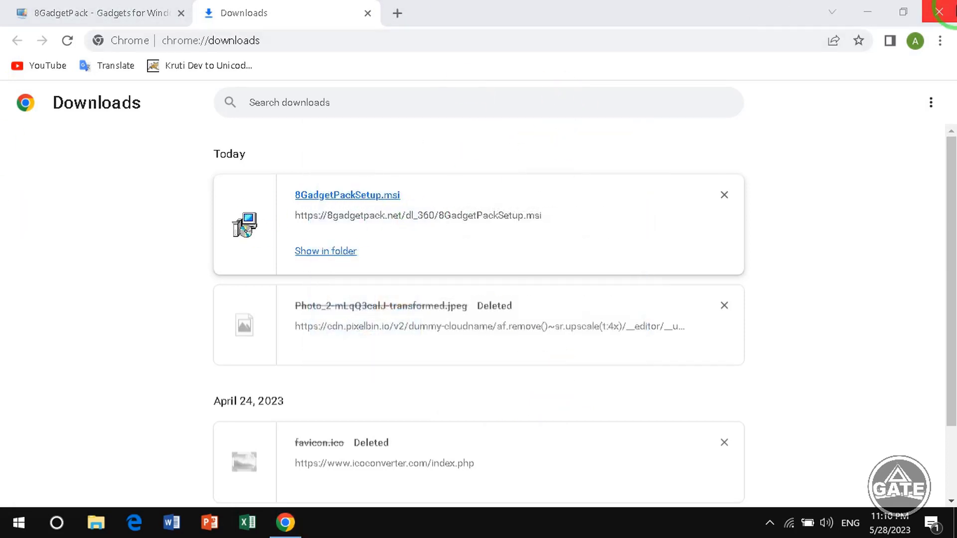
Close the browser and remove the weather, clipboard and clock gadgets from the sidebar.
click(648, 15)
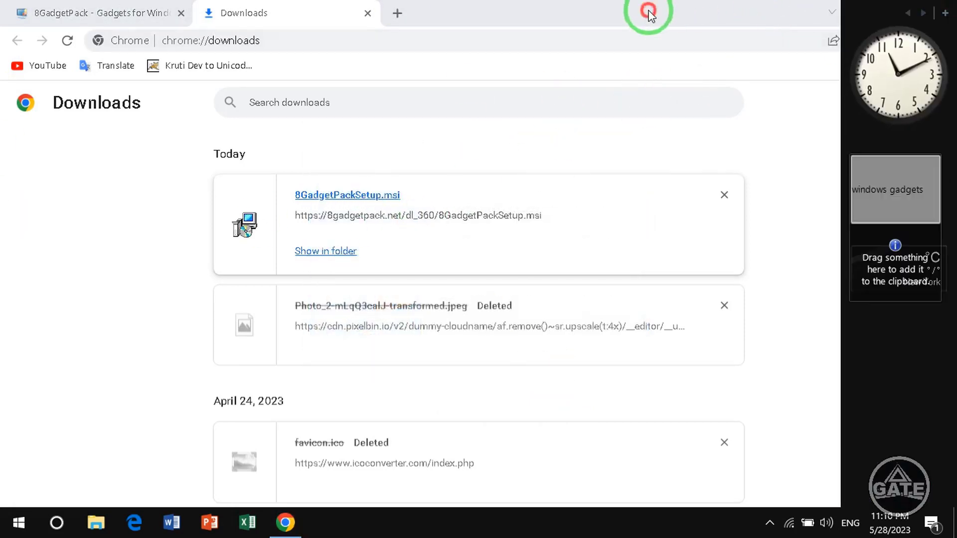
click(940, 10)
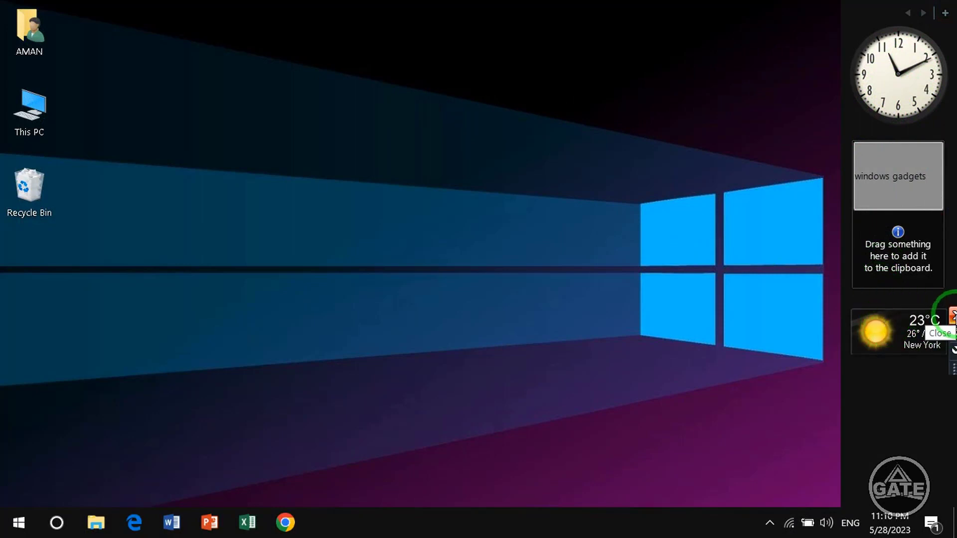
click(952, 315)
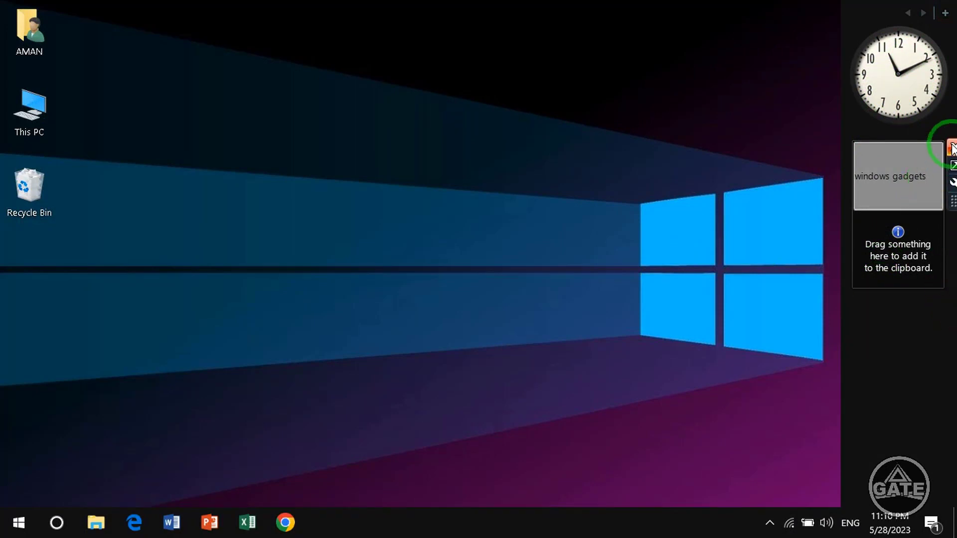
click(953, 148)
click(953, 33)
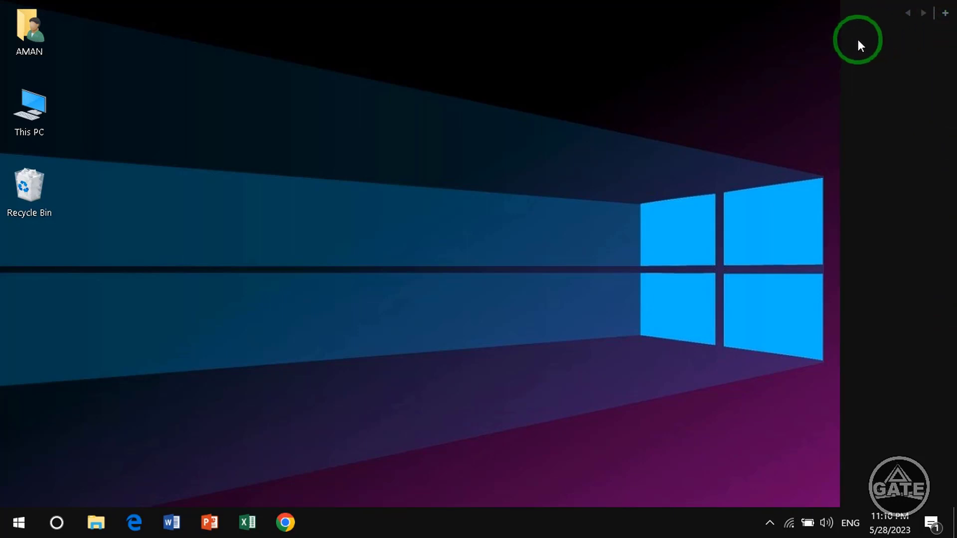
Hide all gadgets, including the empty sidebar, and refresh the desktop.
right_click(889, 145)
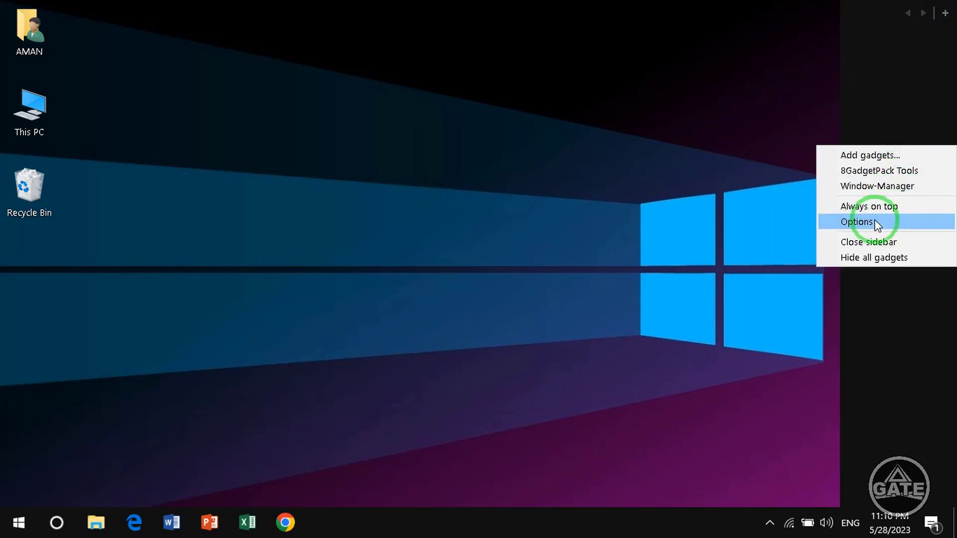
click(913, 257)
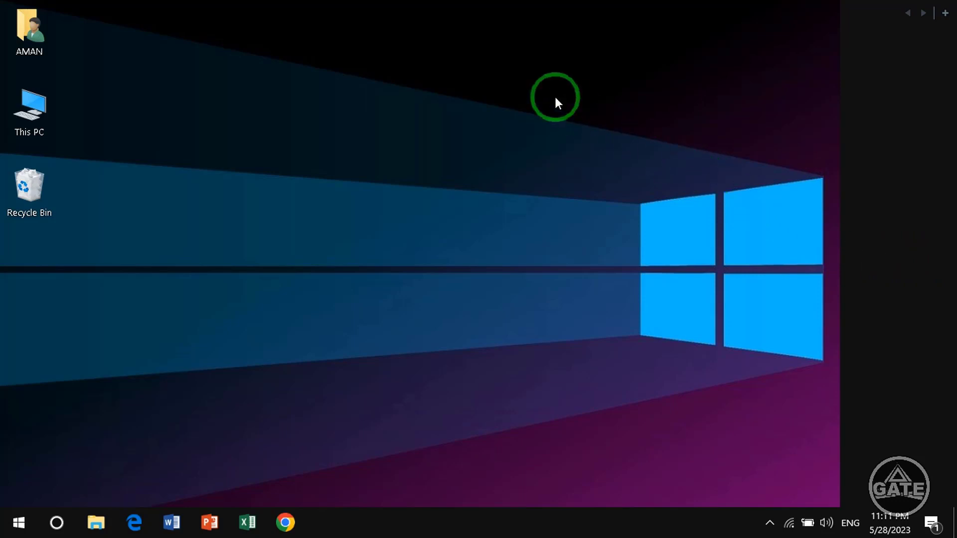
right_click(524, 75)
click(558, 120)
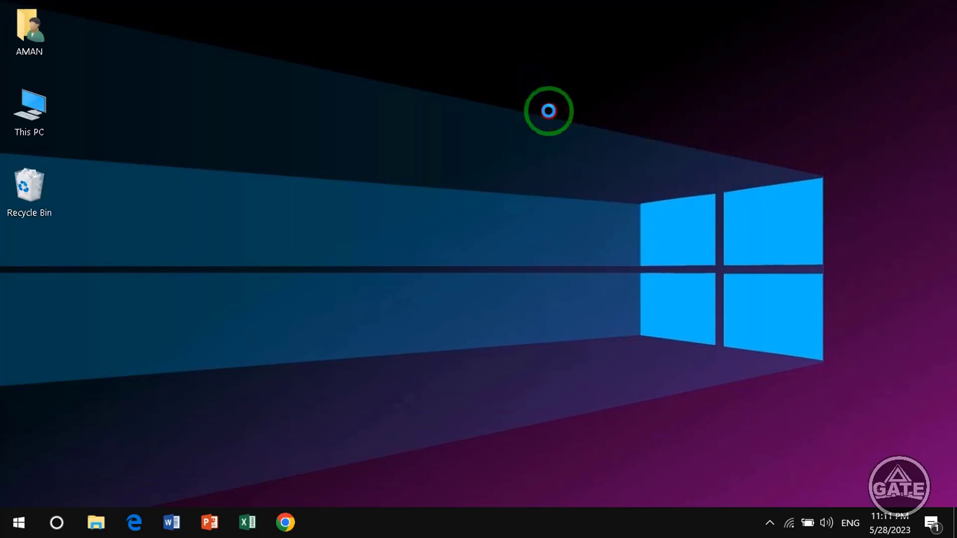
Open the gadget gallery from the desktop and look through the gadgets on all seven pages.
right_click(472, 85)
mouse_move(478, 93)
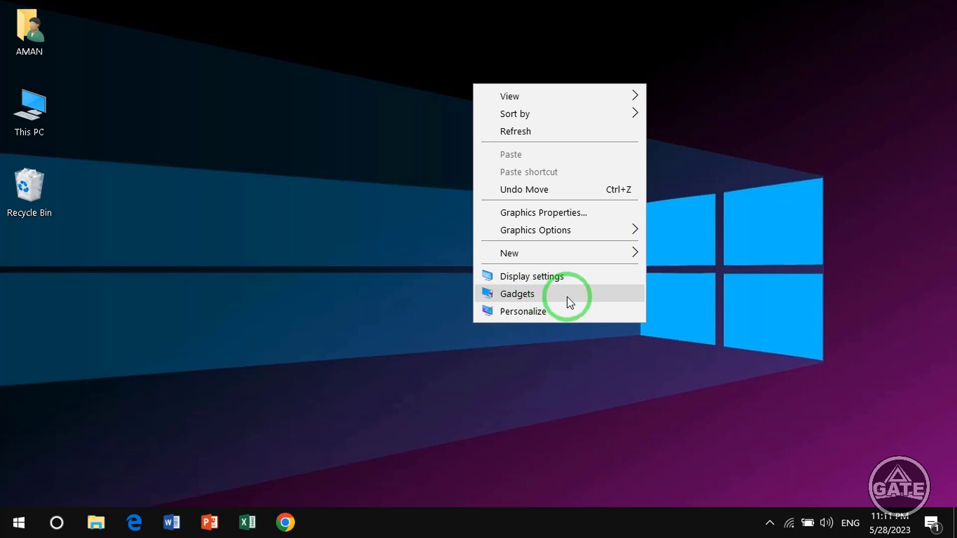
click(540, 294)
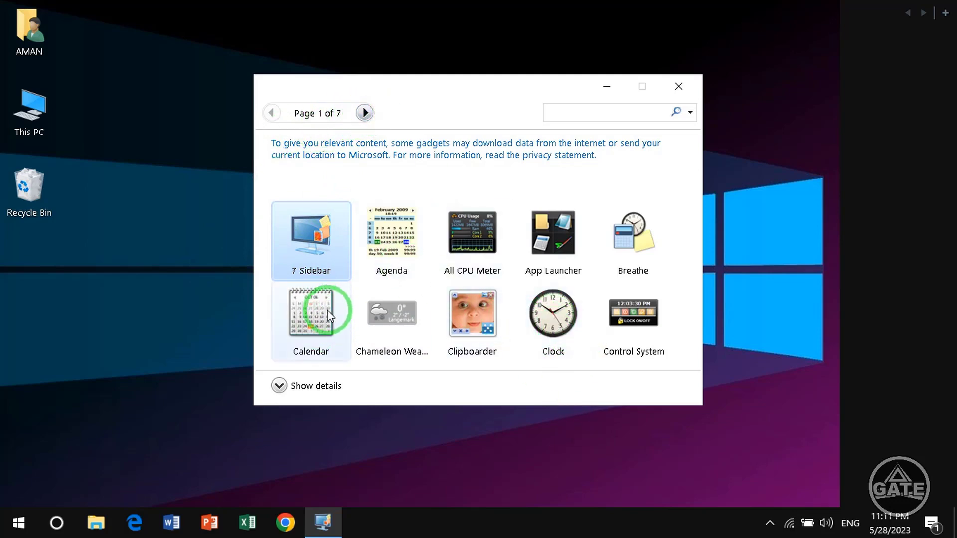
click(364, 113)
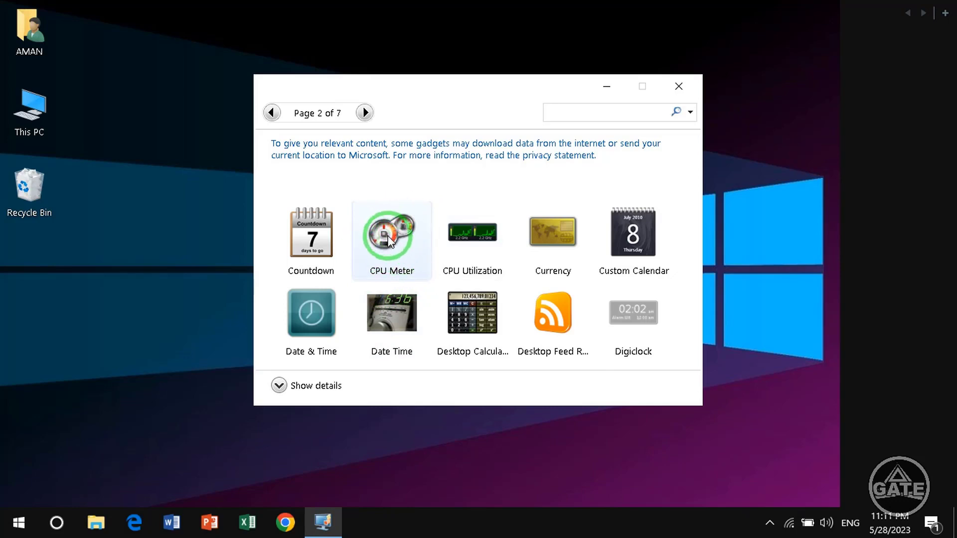
click(367, 112)
click(368, 112)
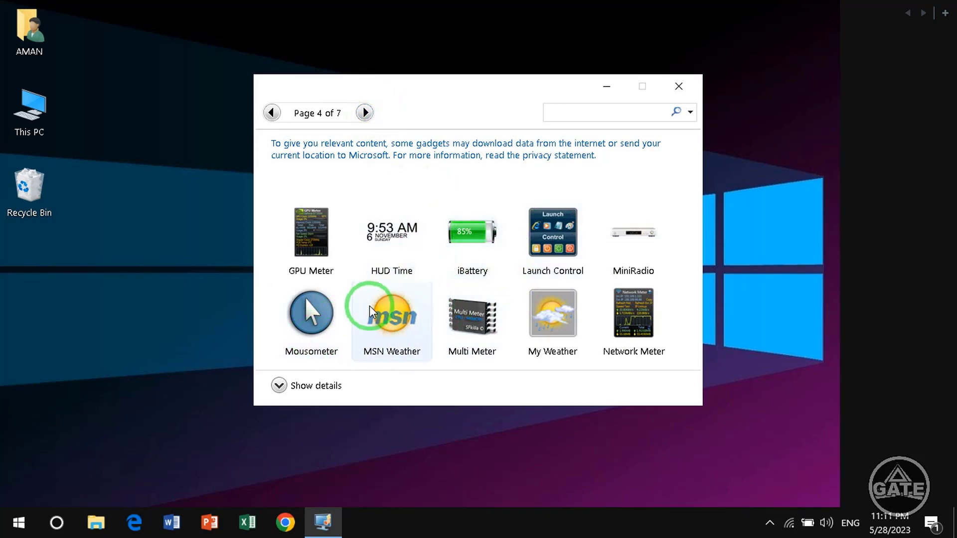
click(368, 113)
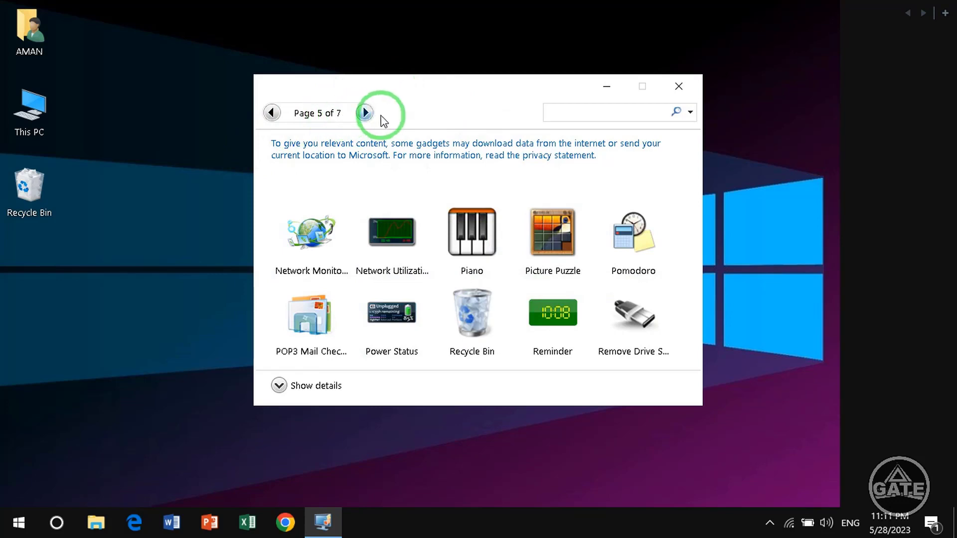
click(376, 113)
click(376, 112)
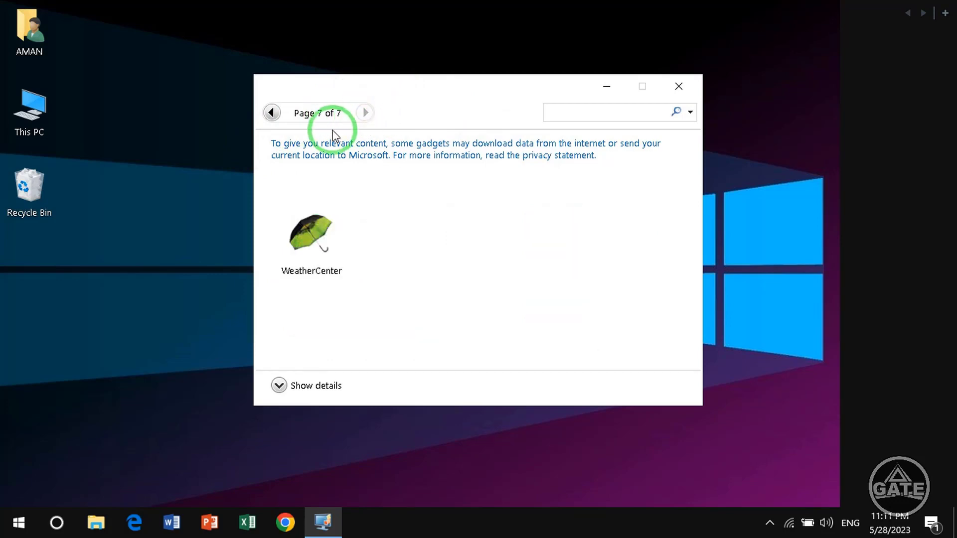
click(276, 115)
click(273, 113)
click(273, 113)
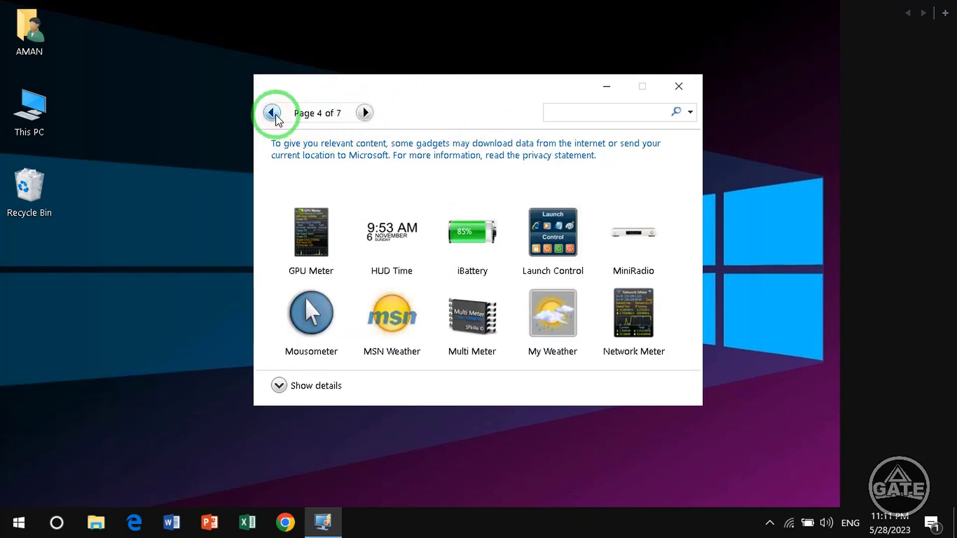
Find the Digitalclock gadget on page 3 of the gallery and place it on the desktop beside the sidebar.
click(473, 239)
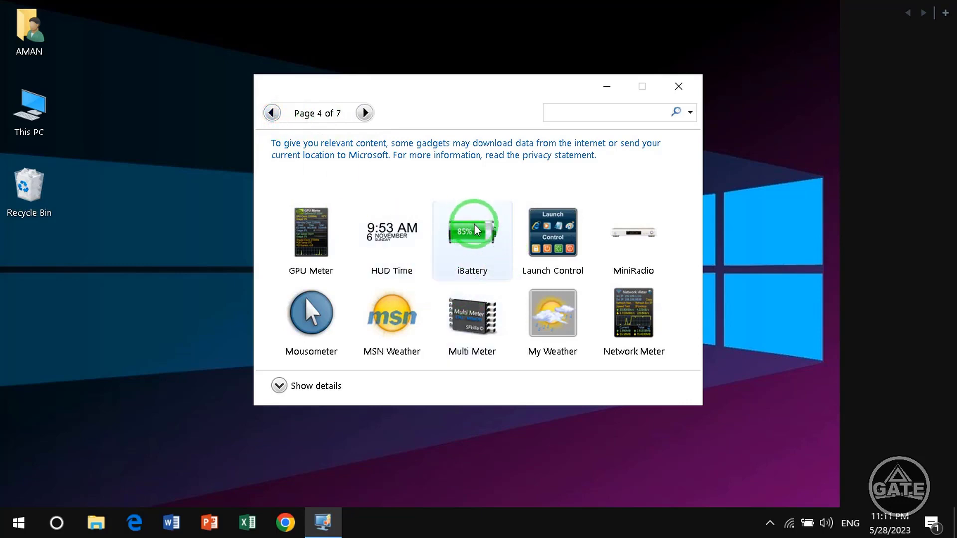
click(287, 142)
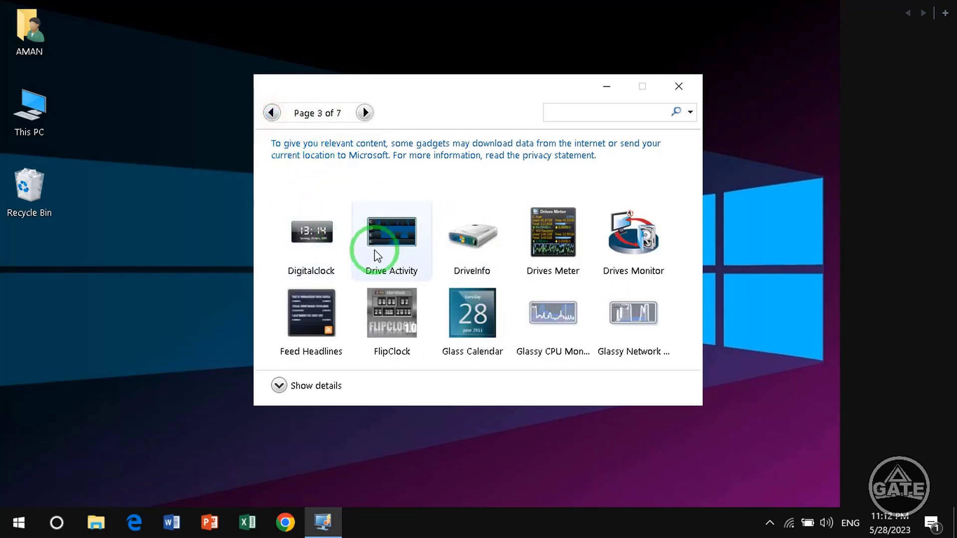
drag(314, 239, 735, 40)
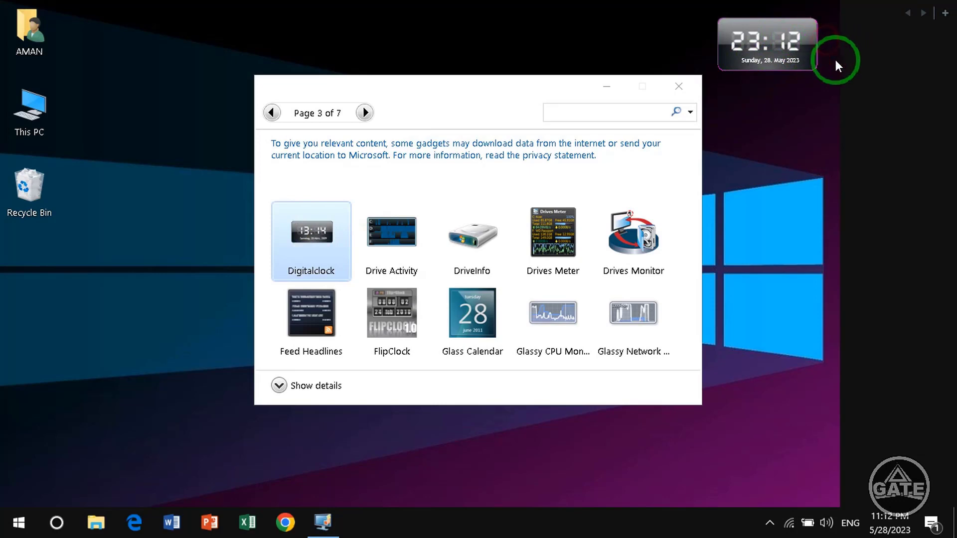
Try the blue background design in the Digitalclock settings, view its options and cancel the changes.
click(834, 43)
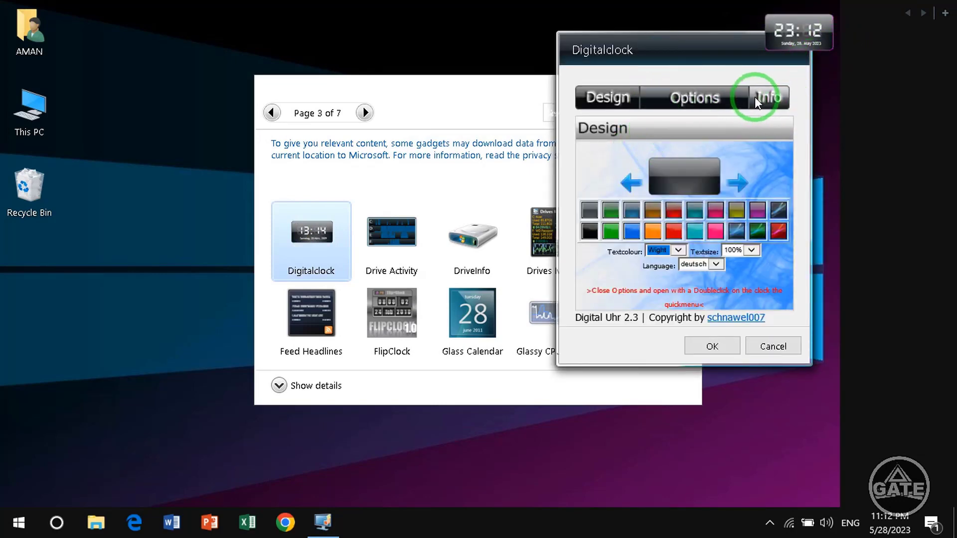
click(621, 219)
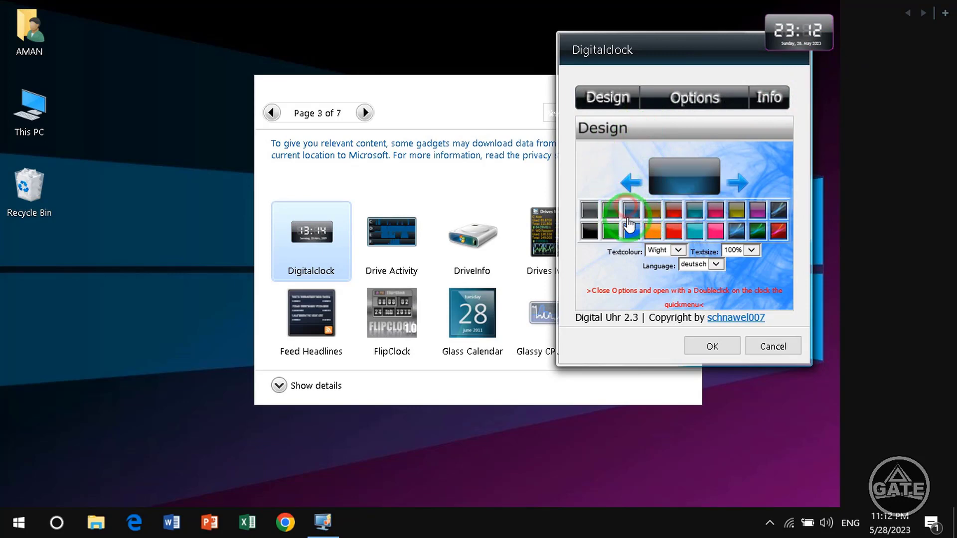
click(602, 90)
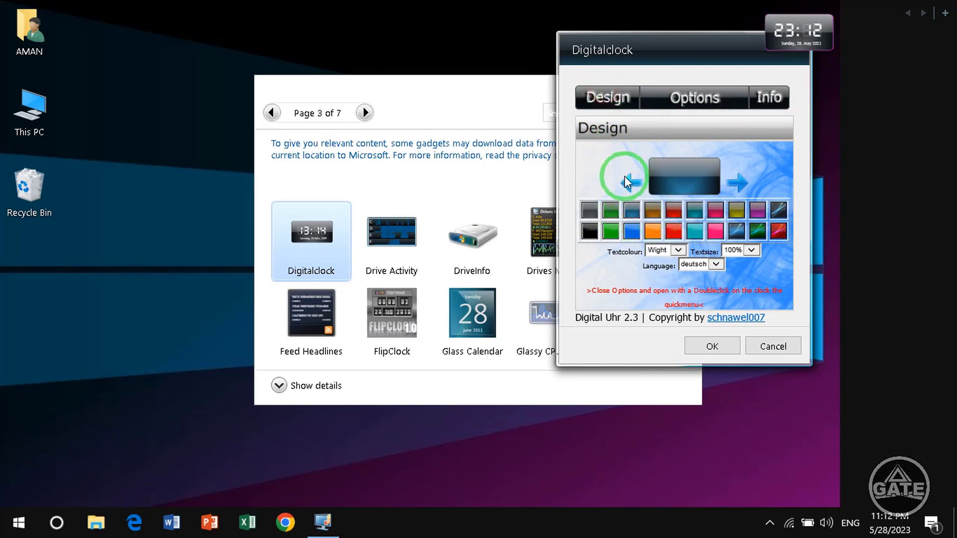
click(693, 97)
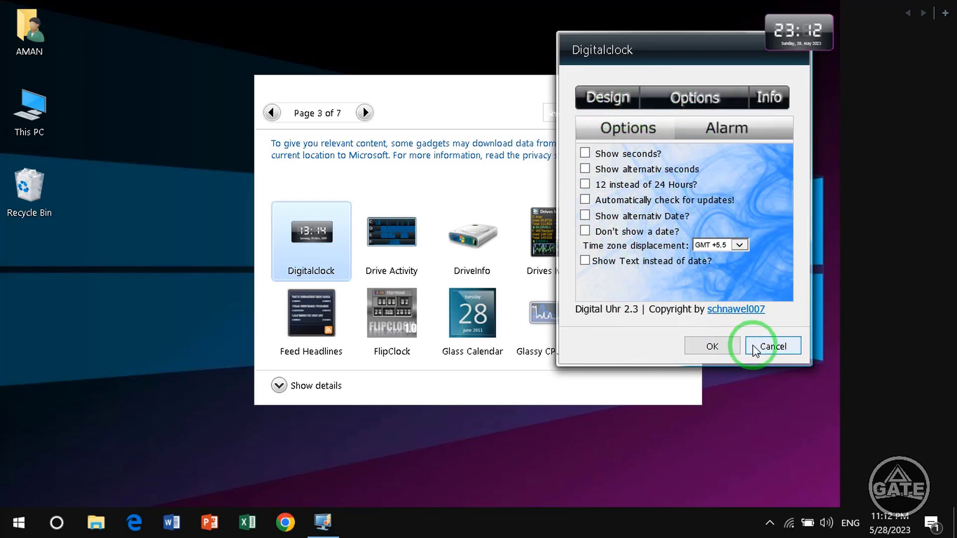
click(775, 346)
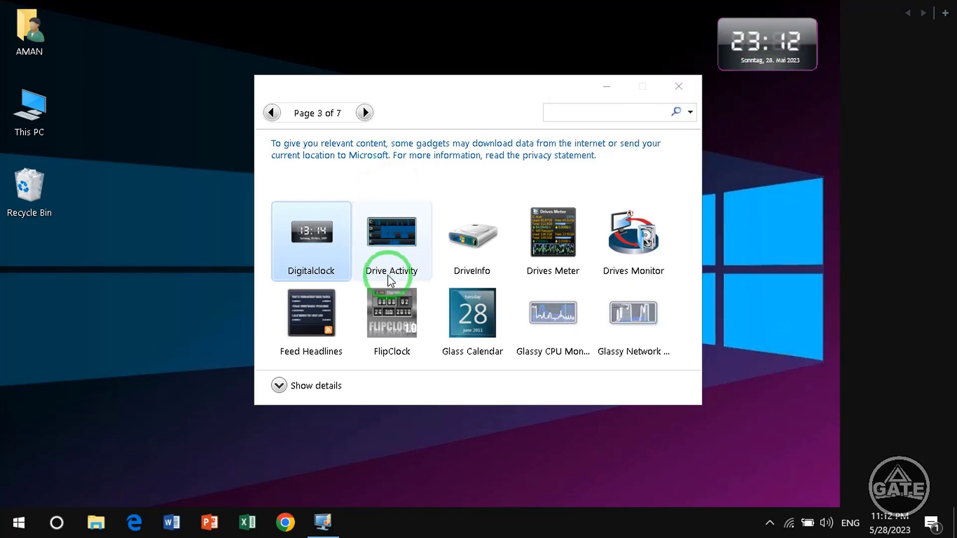
Add the Calendar gadget from page 1 of the gallery and show its controls in the sidebar.
double_click(272, 113)
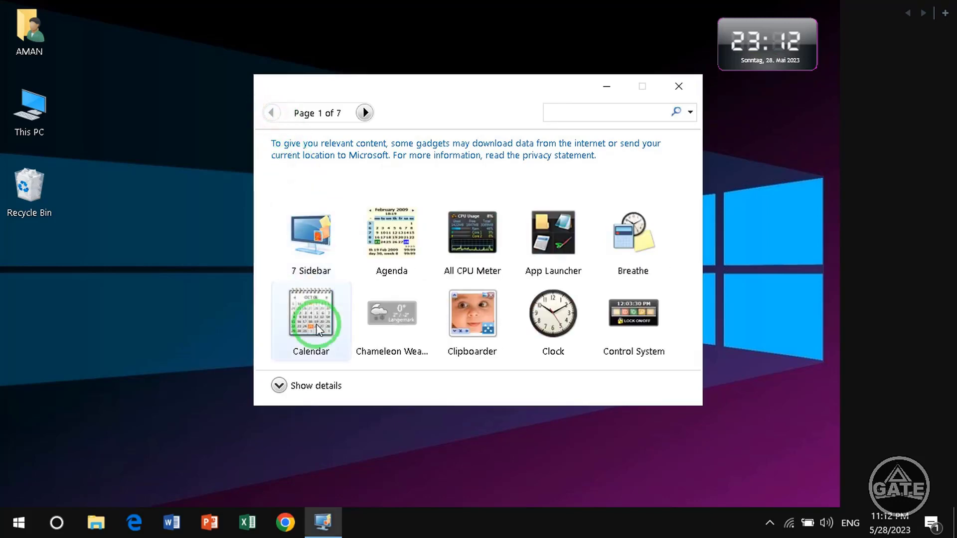
drag(307, 314, 773, 222)
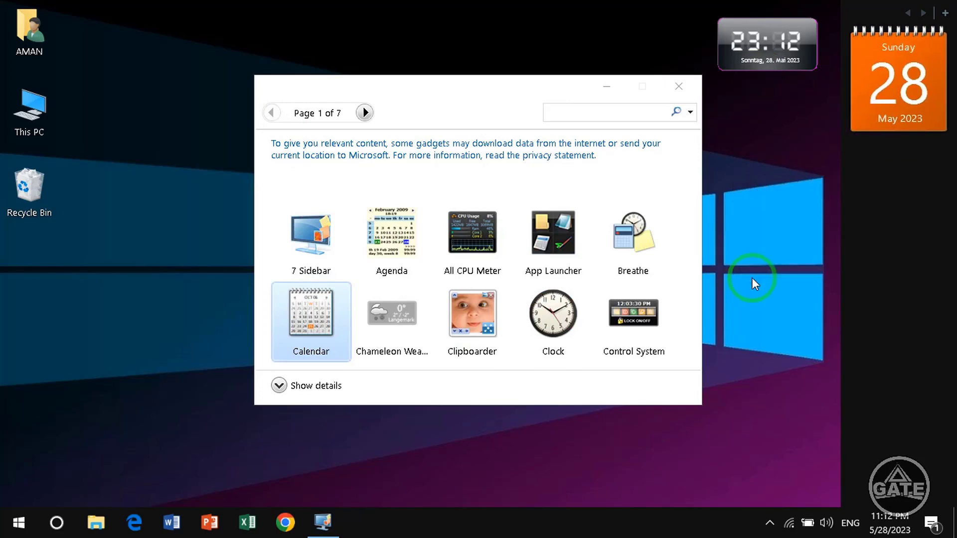
mouse_move(935, 34)
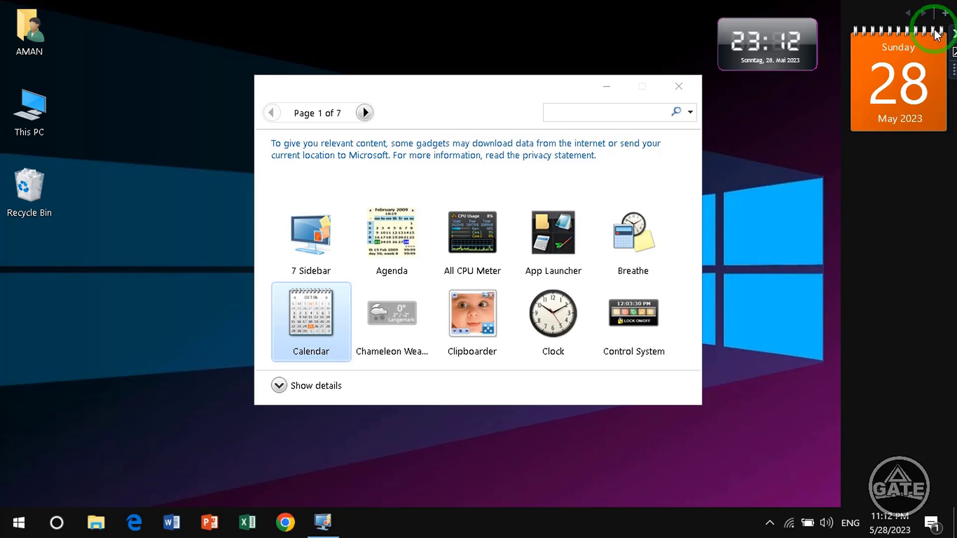
Add the Clock gadget from the gallery and position it on the desktop below the digital clock.
click(544, 319)
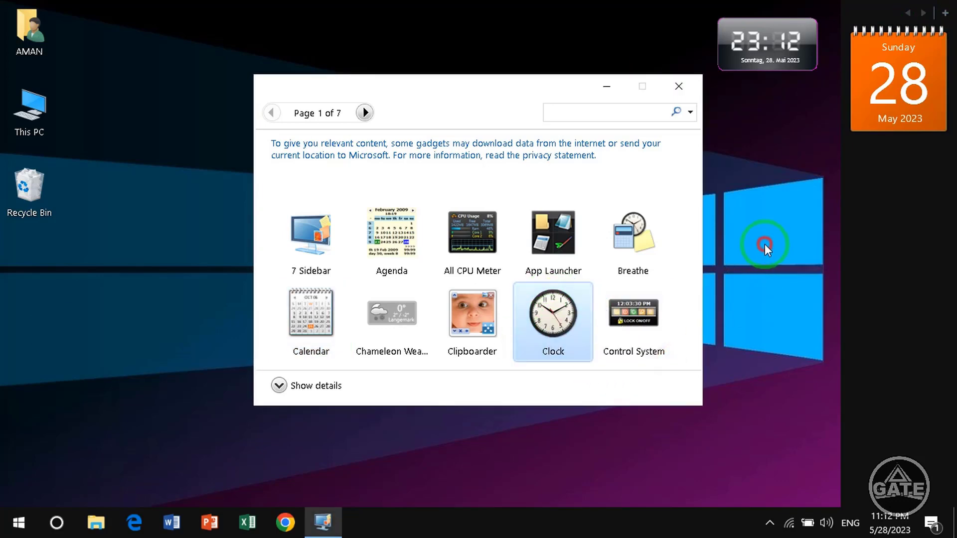
drag(546, 311, 845, 208)
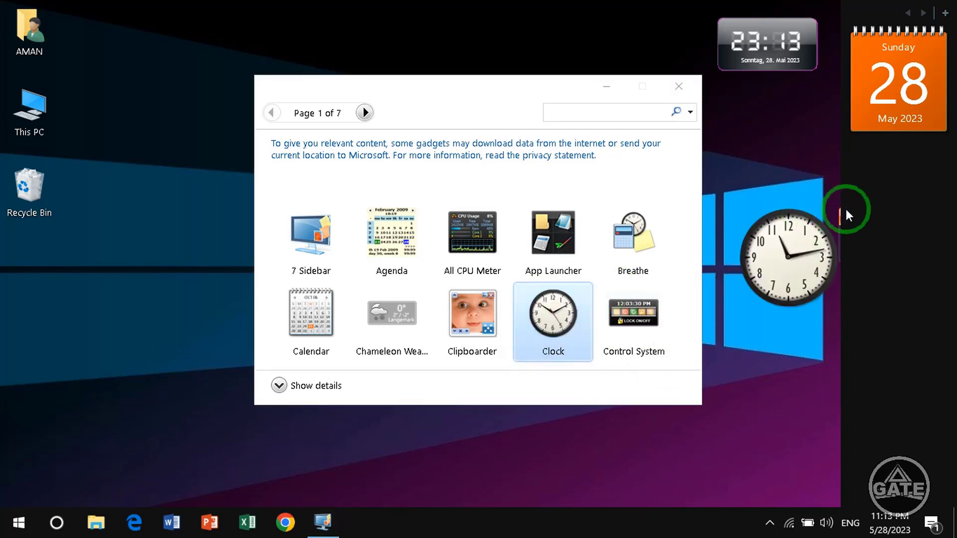
drag(934, 172, 723, 177)
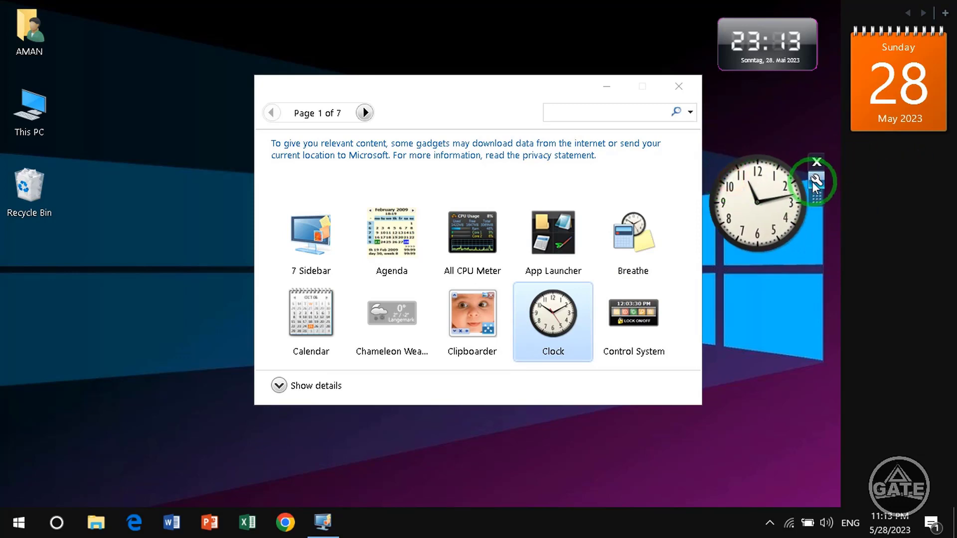
Look through the available face designs in the Clock gadget's settings.
click(698, 196)
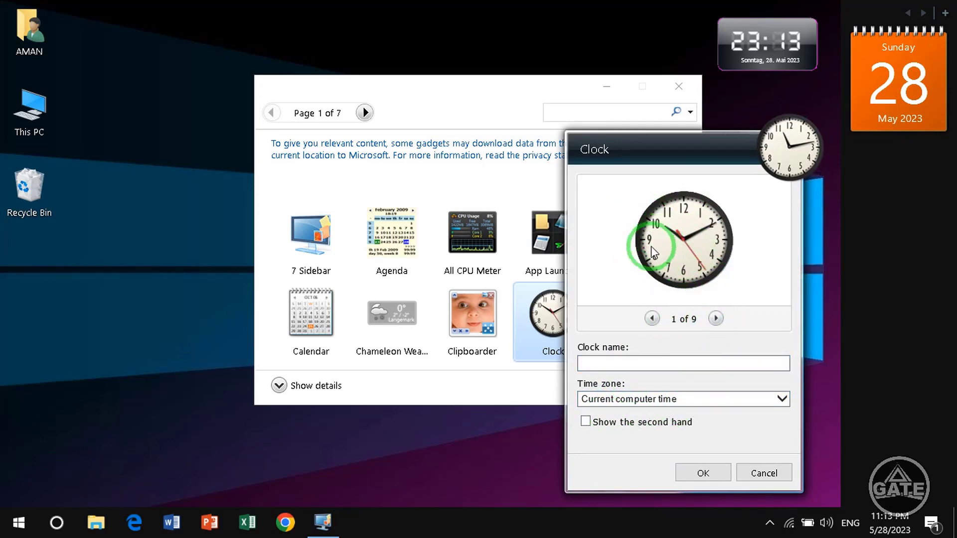
click(716, 318)
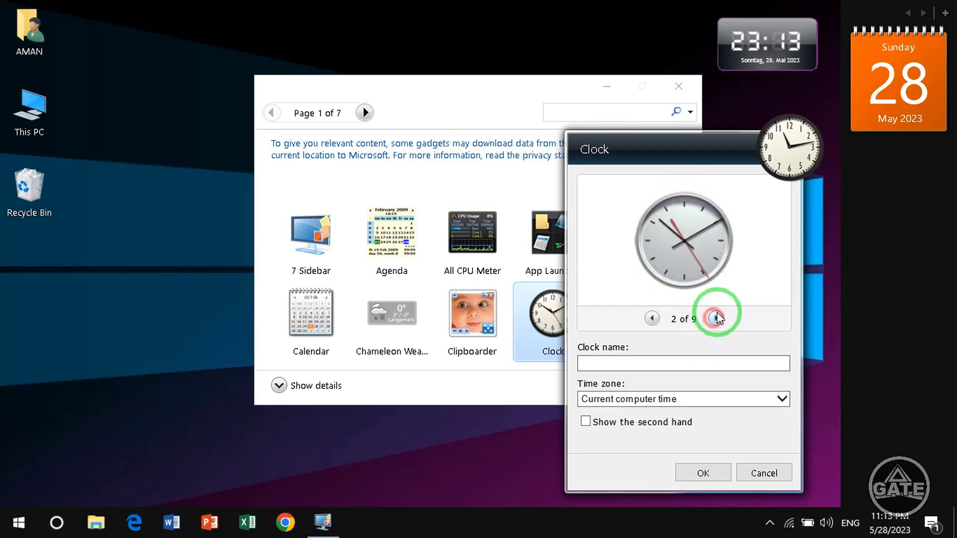
click(716, 318)
click(716, 318)
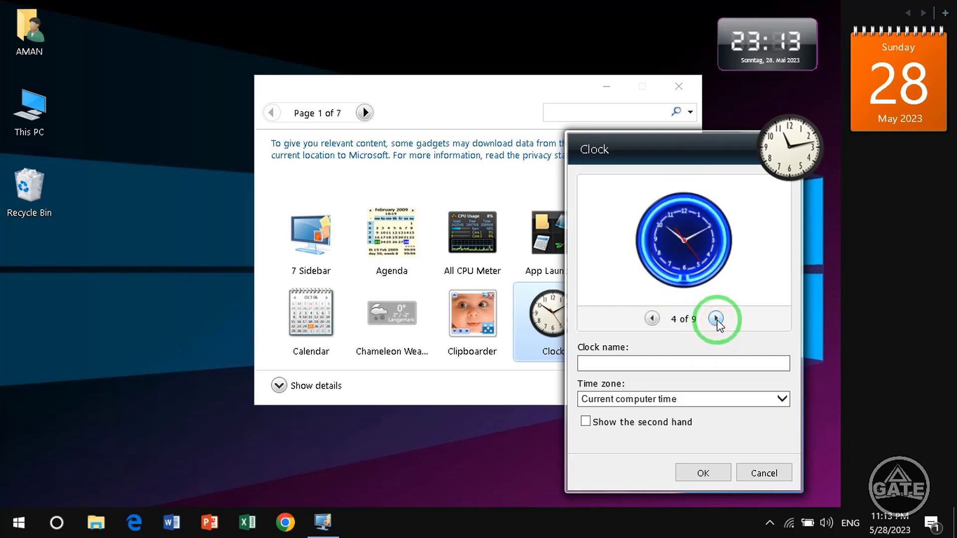
click(717, 317)
click(716, 317)
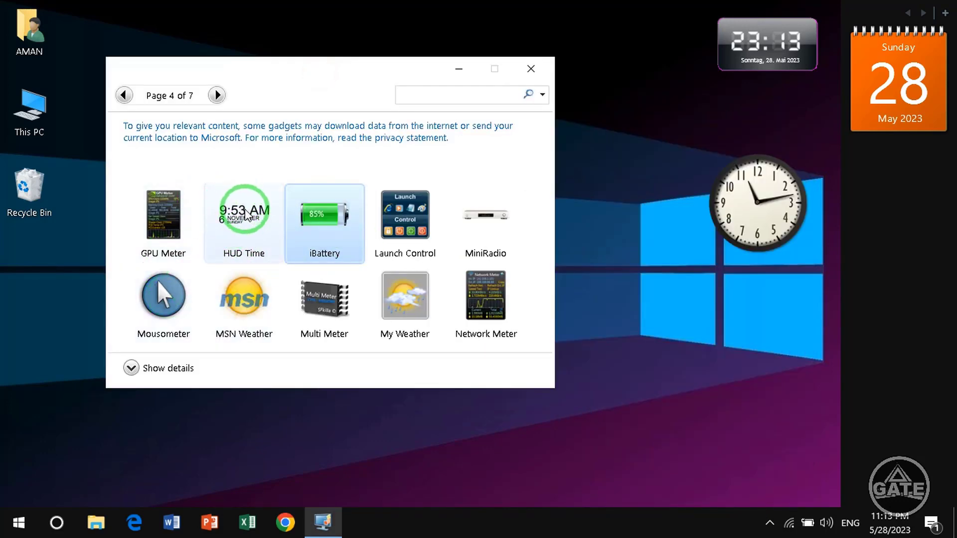
Add the HUD Time gadget from page 4 of the gallery and move the gallery window away from it.
drag(243, 219, 641, 139)
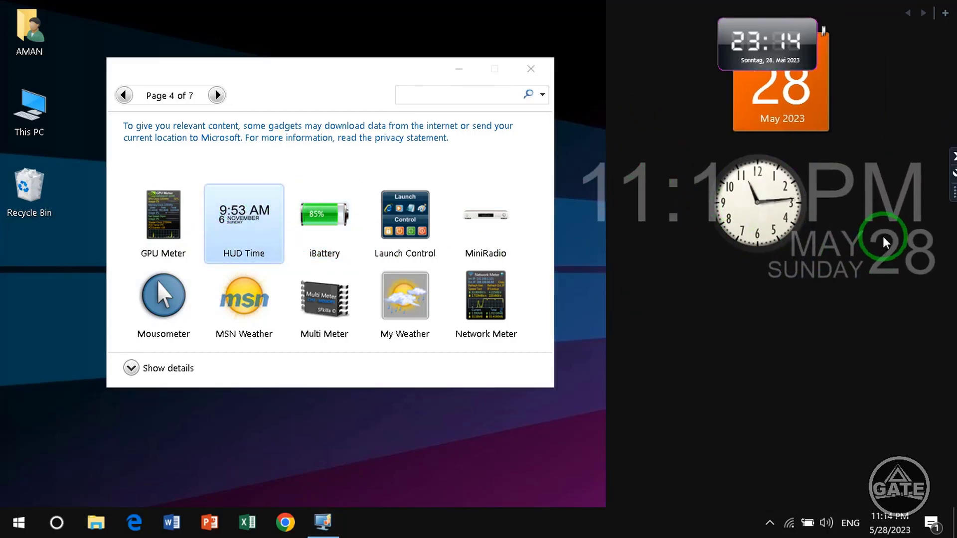
drag(294, 66, 104, 132)
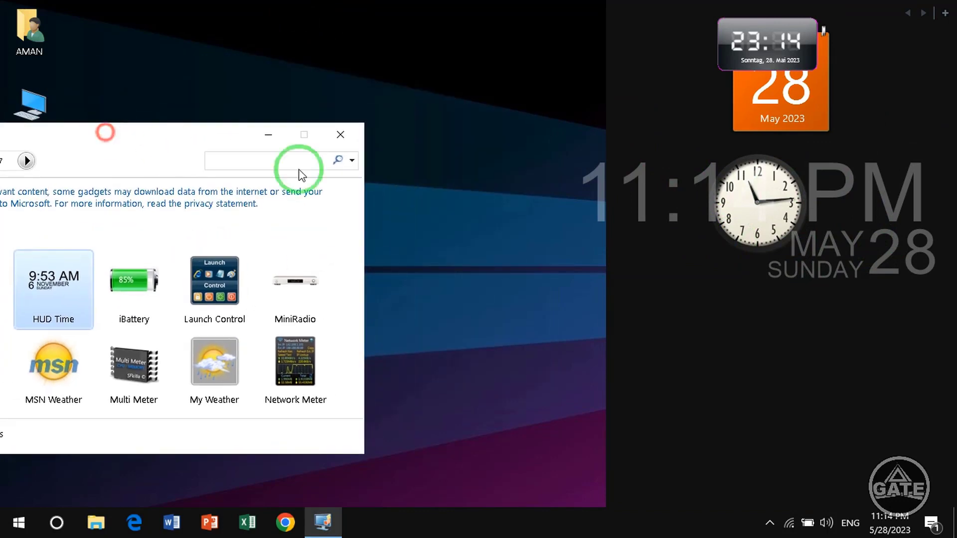
click(638, 160)
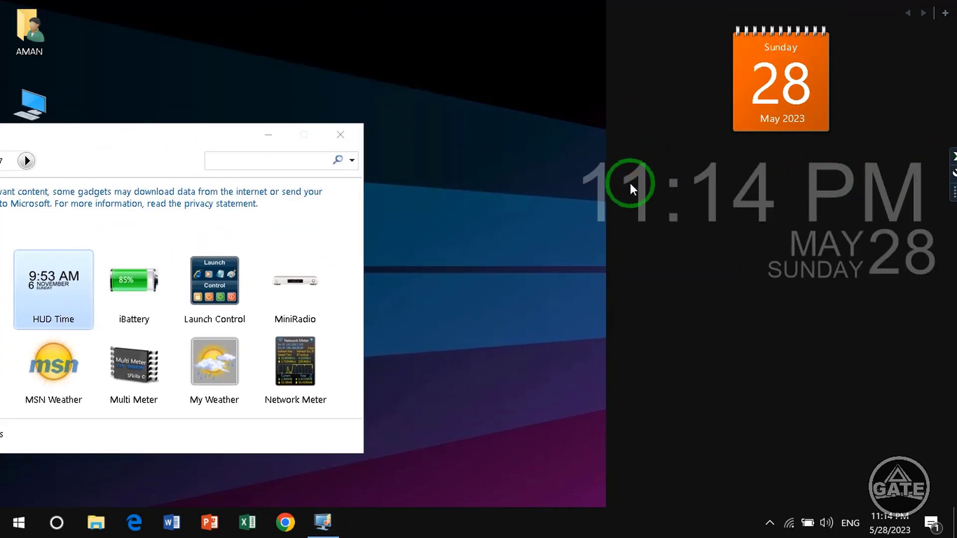
Review the HUD Time gadget's font, color, opacity and time format settings, and move it to the upper middle of the desktop.
mouse_move(942, 167)
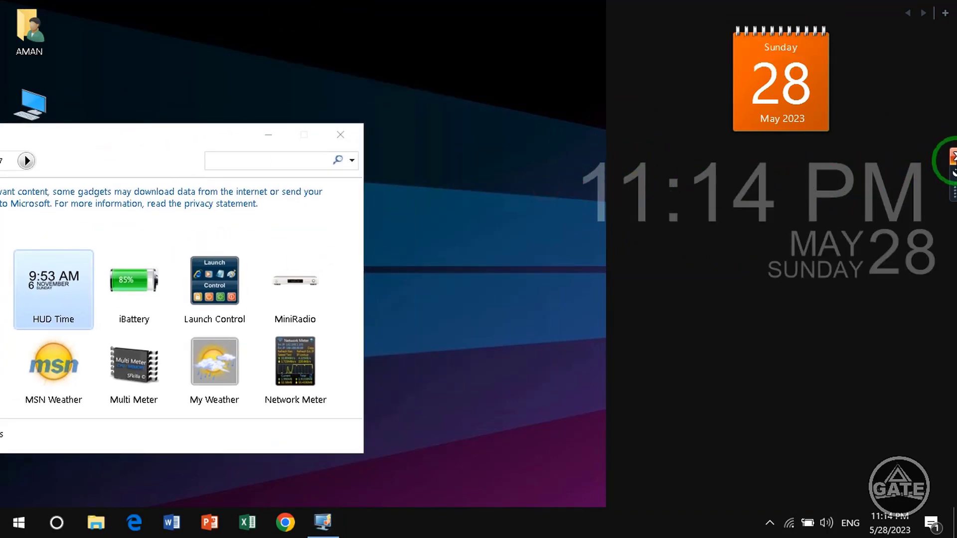
click(953, 175)
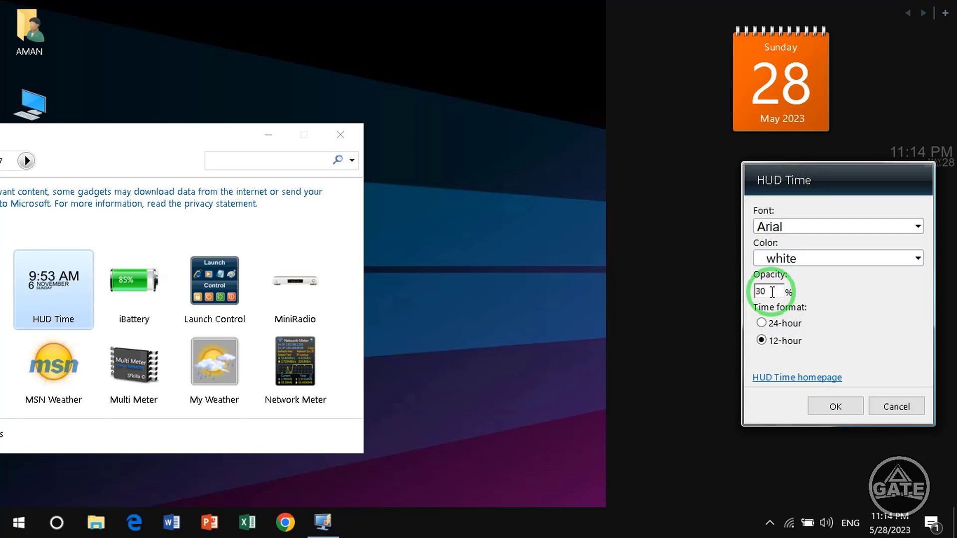
click(825, 408)
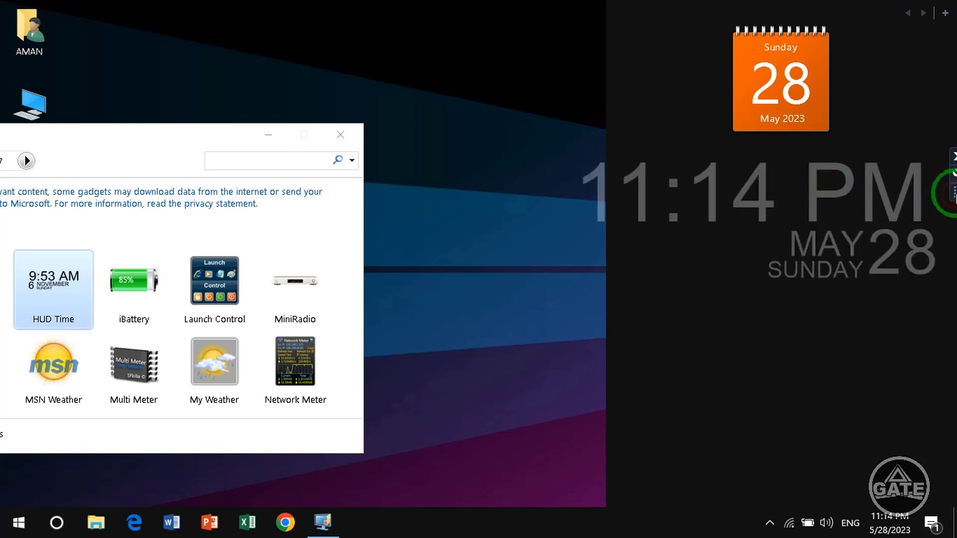
drag(952, 194, 564, 40)
drag(152, 133, 473, 104)
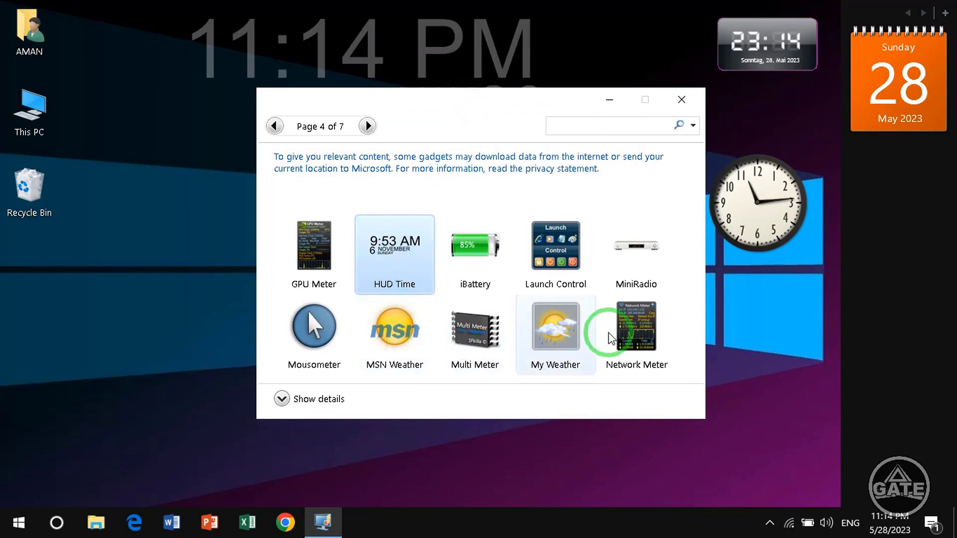
Look at the desktop's context menu with the Gadgets entry and browse the gallery to page 6.
right_click(132, 155)
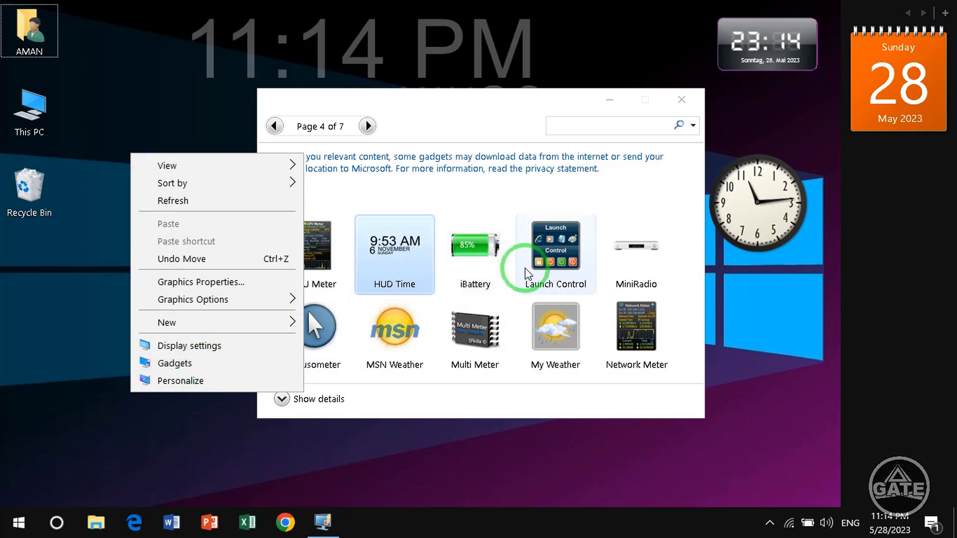
click(166, 109)
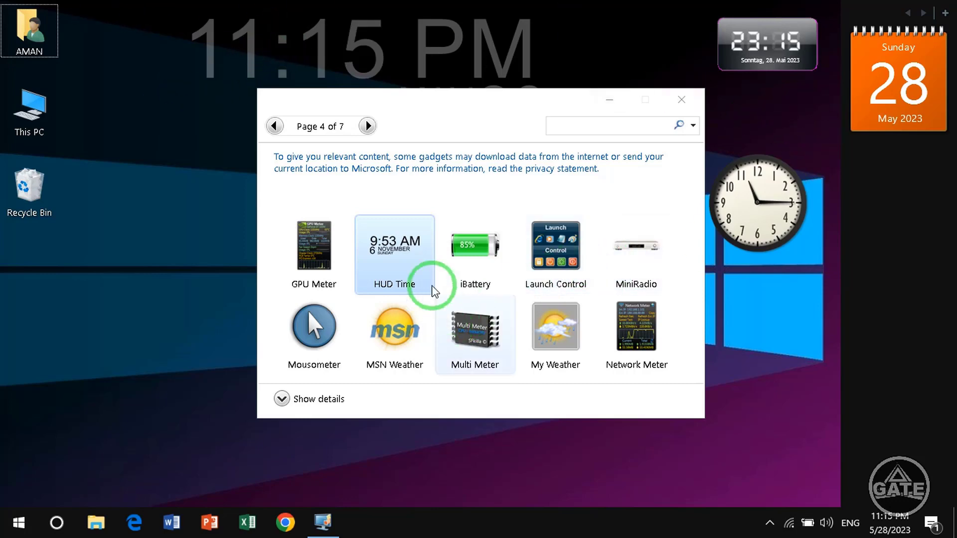
click(275, 125)
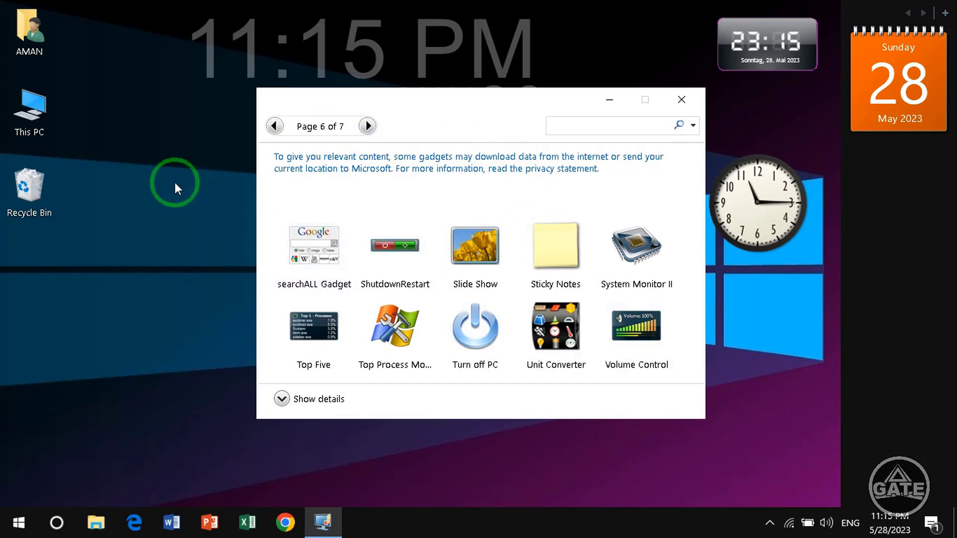
right_click(159, 222)
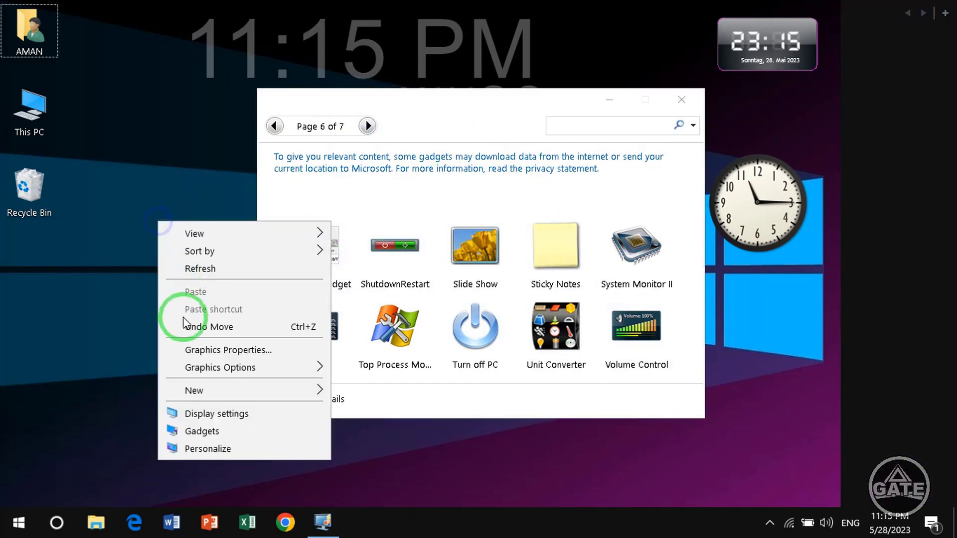